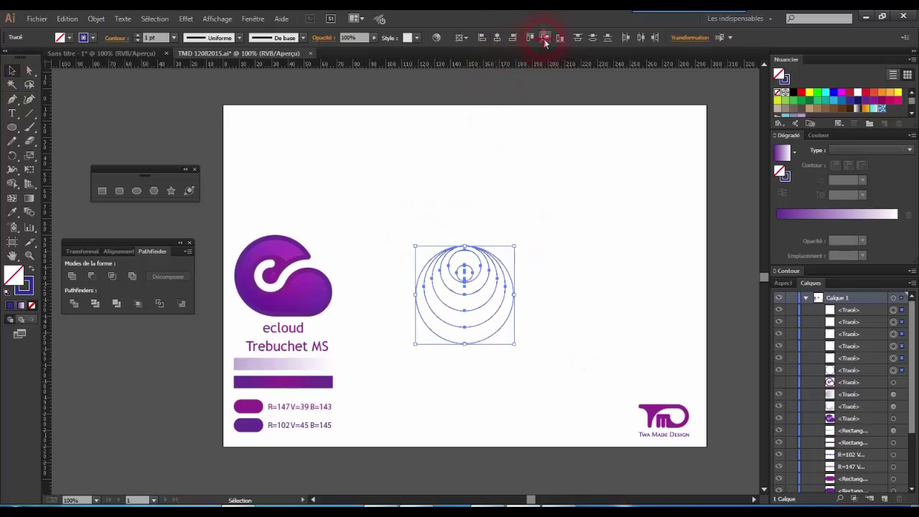
- Align the six selected circles on their vertical centres so they become concentric in the middle of the artboard
click(544, 37)
click(310, 169)
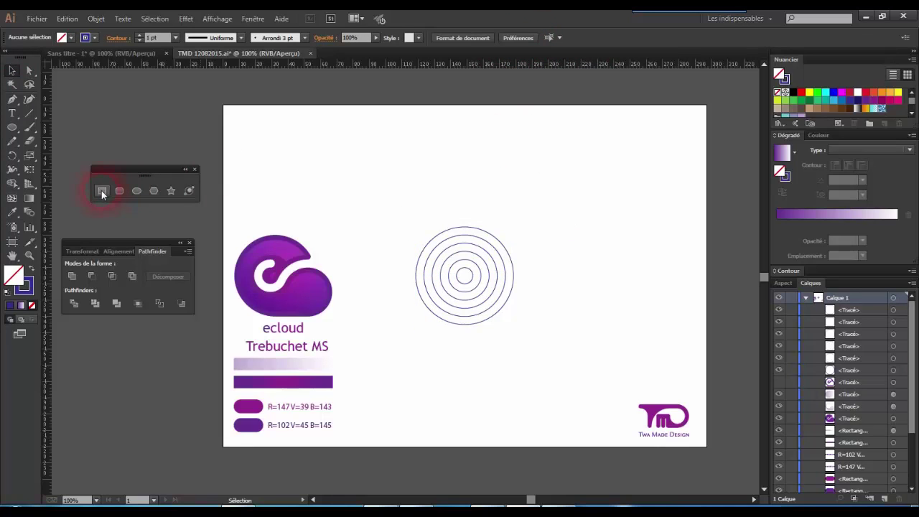
- Create an 80 × 40 mm rectangle and centre it horizontally and vertically on the concentric circles
click(455, 192)
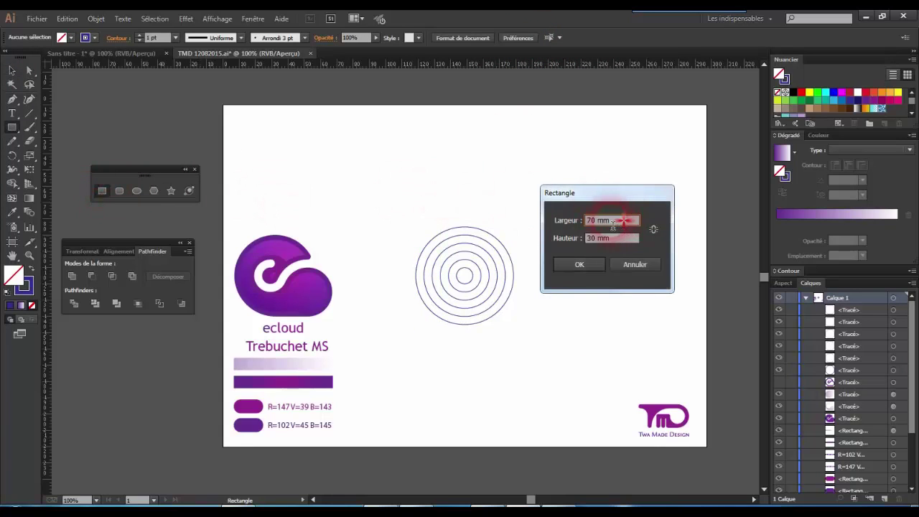
text(80)
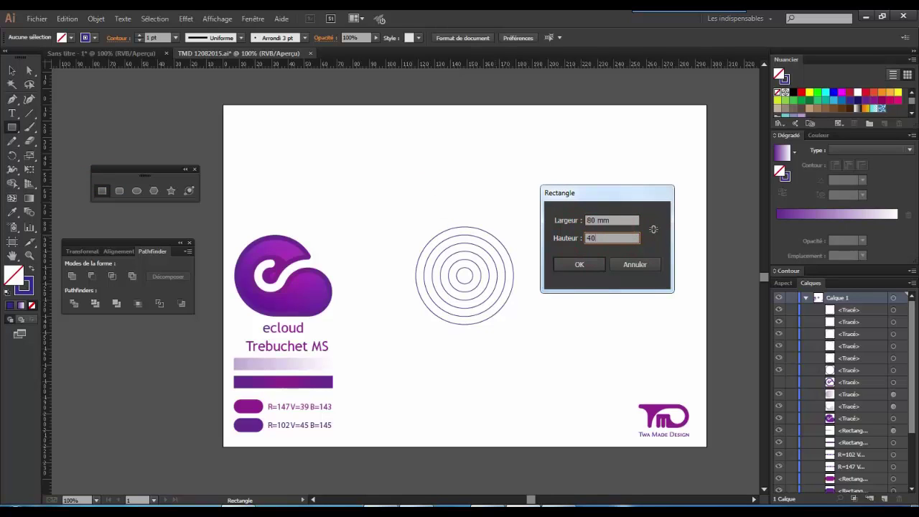
click(579, 264)
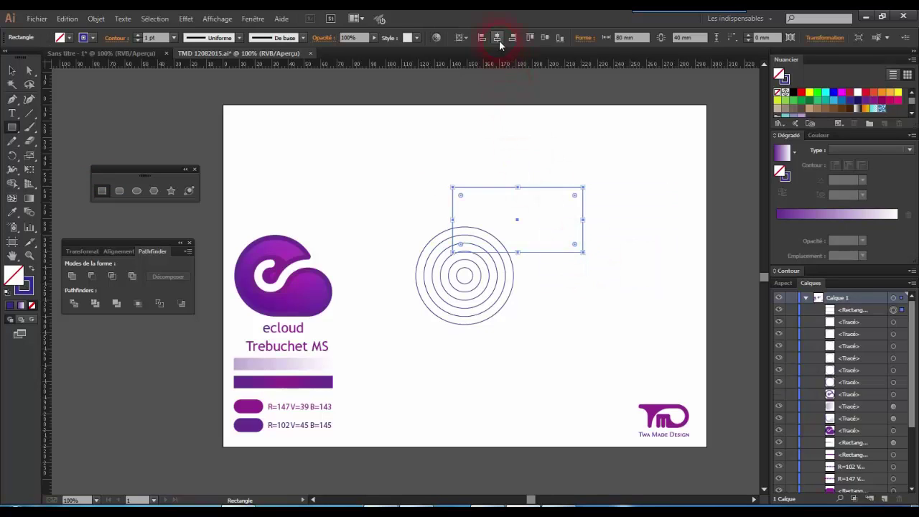
click(549, 38)
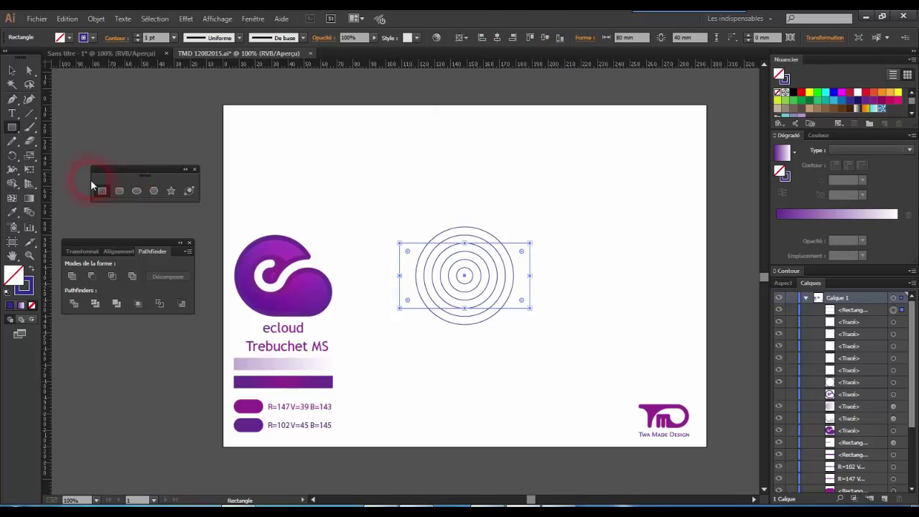
- Create a second rectangle of 70 × 30 mm and centre it inside the 80 × 40 mm one
click(422, 179)
click(615, 220)
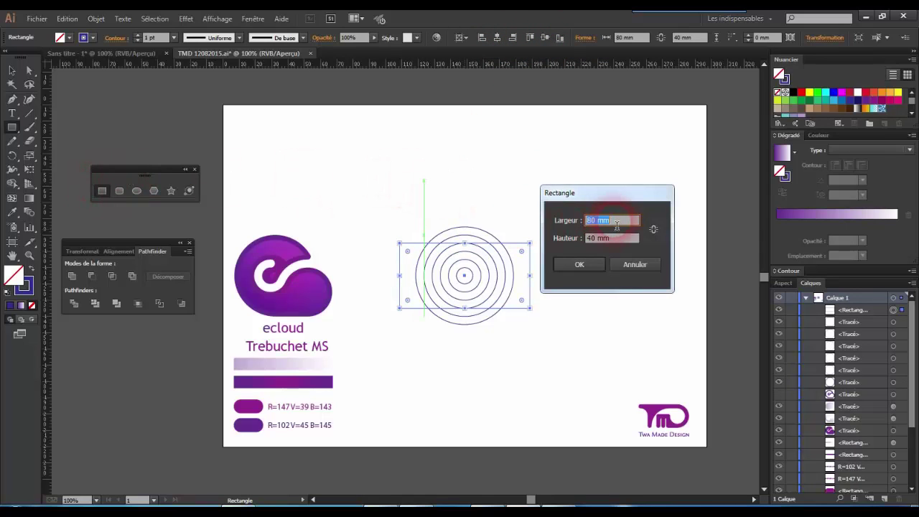
text(30)
click(583, 263)
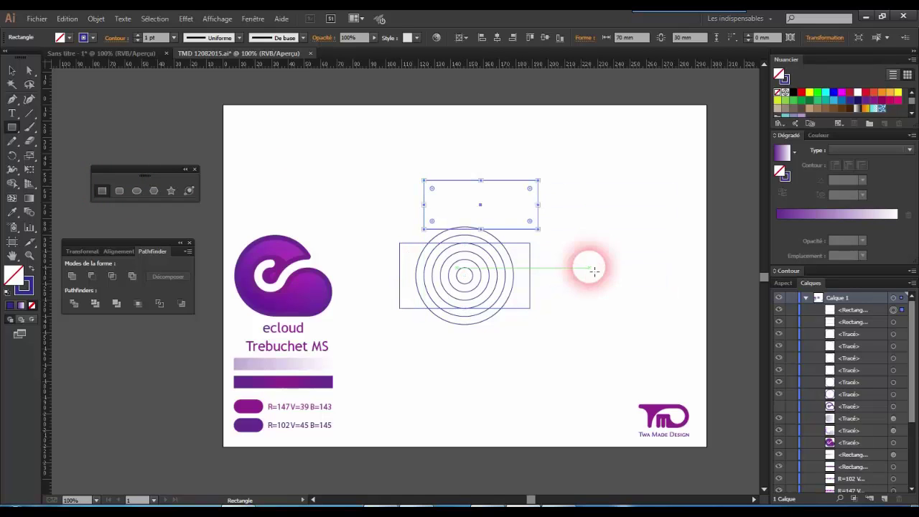
click(544, 39)
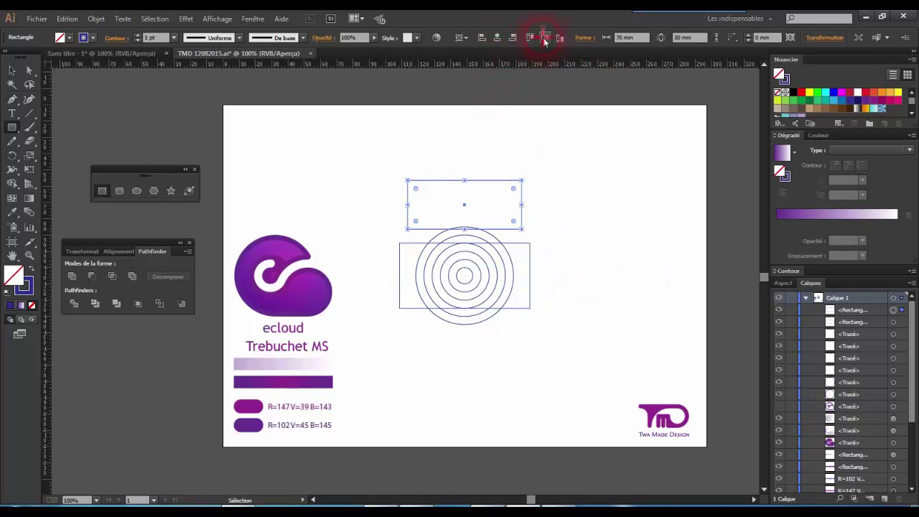
click(544, 38)
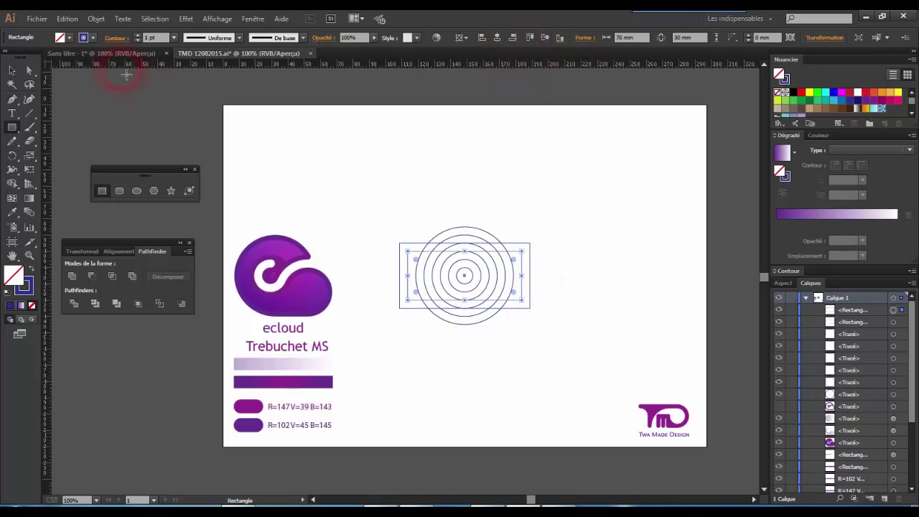
click(441, 344)
- Move the two largest circles straight up until their lowest points rest on the bottom edges of the outer and inner rectangles
scroll(493, 295, up, 3)
scroll(493, 296, up, 1)
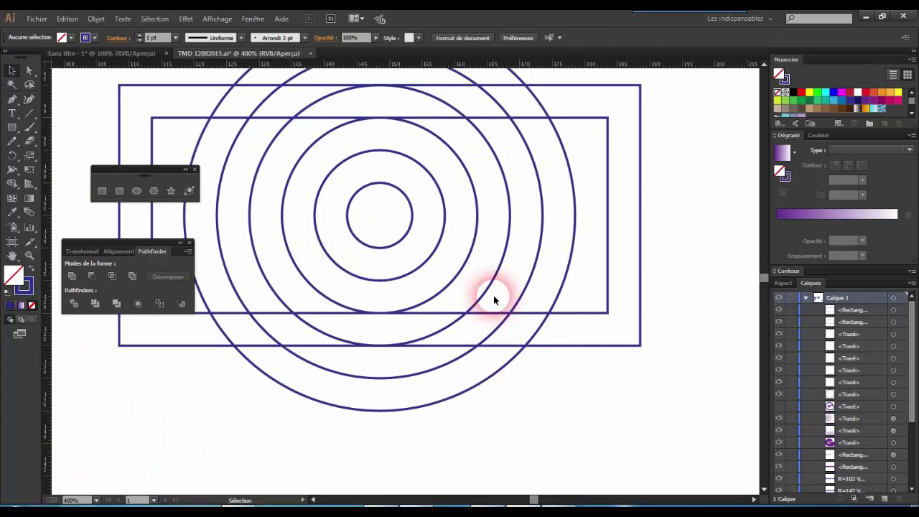
scroll(493, 295, up, 1)
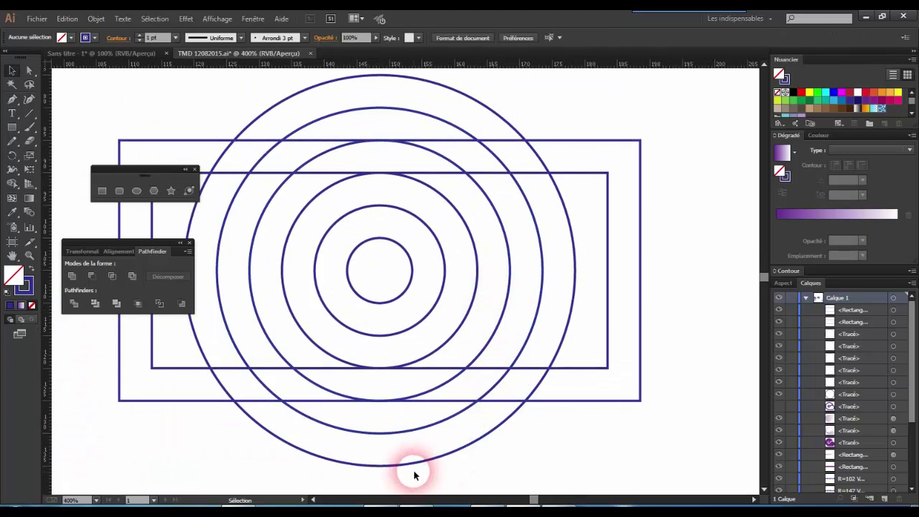
drag(420, 474, 387, 404)
scroll(404, 420, up, 2)
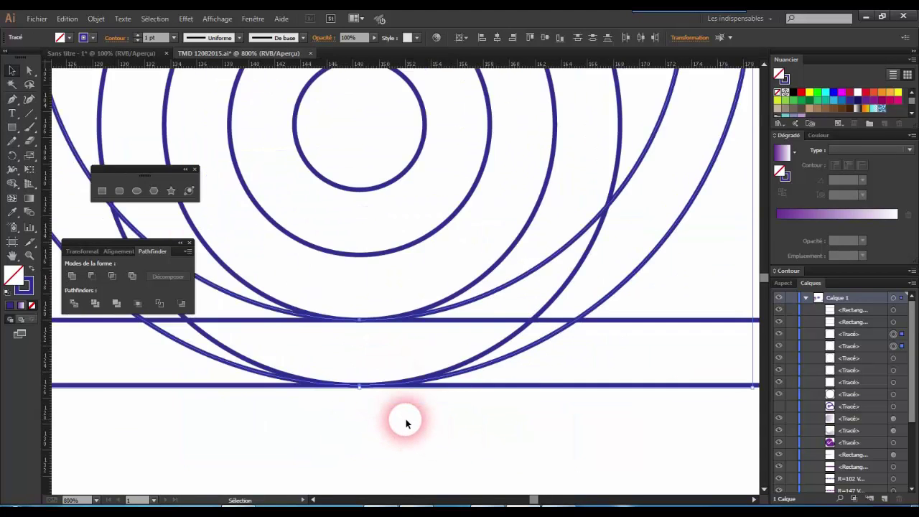
scroll(406, 423, down, 3)
click(585, 300)
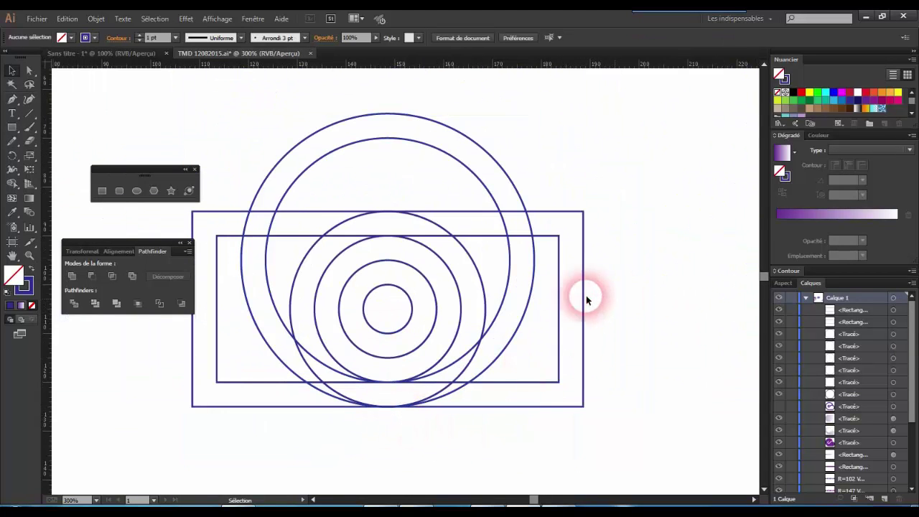
- Move the two medium circles horizontally to the right until they touch the right edges of the inner and outer rectangles
click(452, 273)
scroll(558, 323, up, 2)
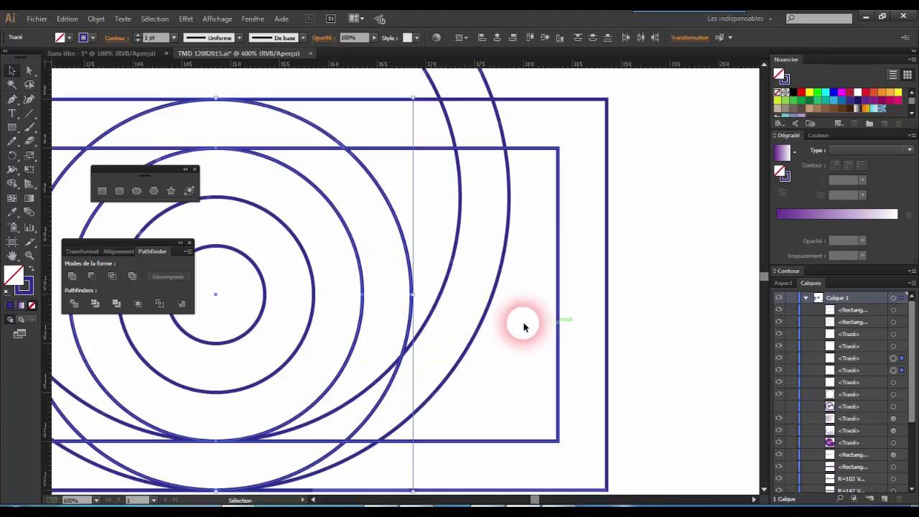
drag(410, 302, 607, 322)
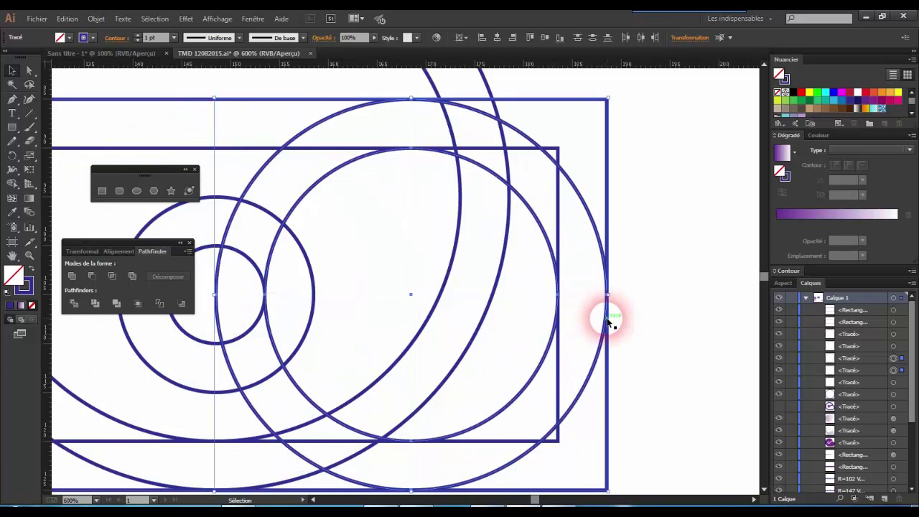
scroll(607, 323, down, 1)
click(266, 255)
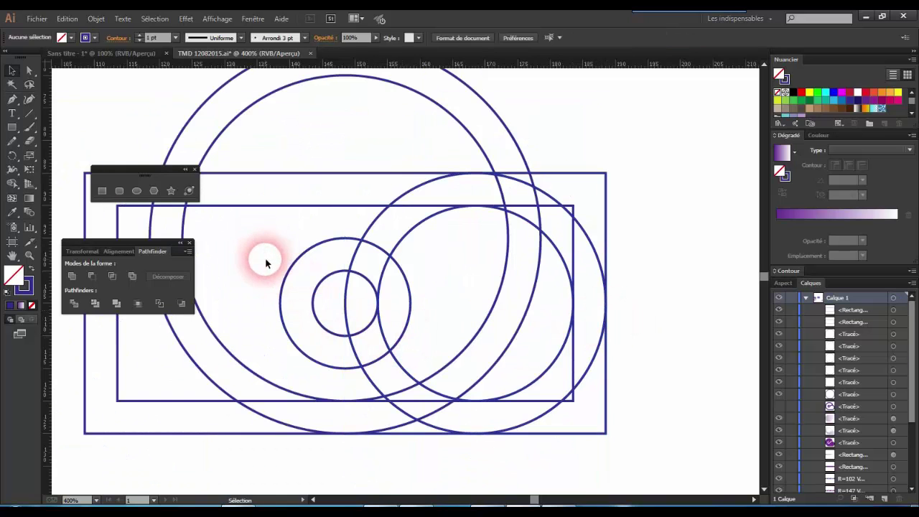
- Move the two smallest circles straight up until they touch the top edges of the outer and inner rectangles
scroll(266, 264, up, 1)
scroll(249, 332, up, 1)
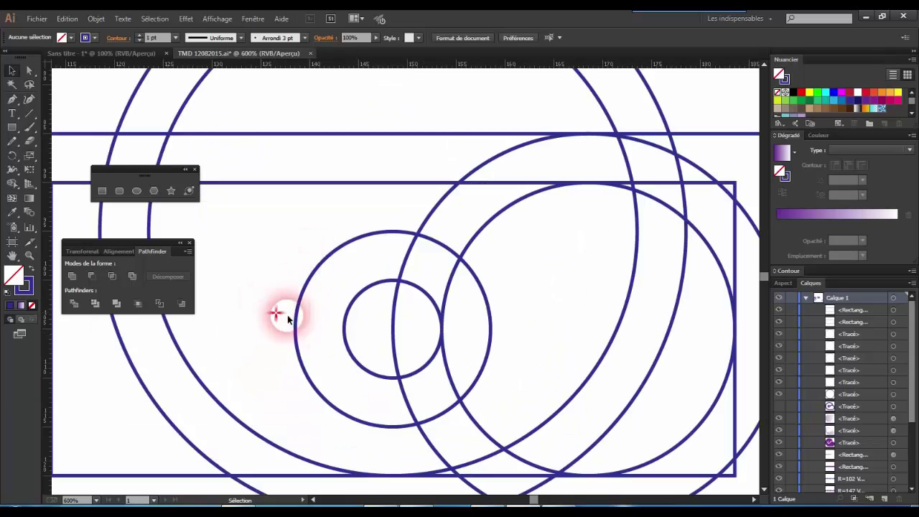
drag(276, 314, 353, 324)
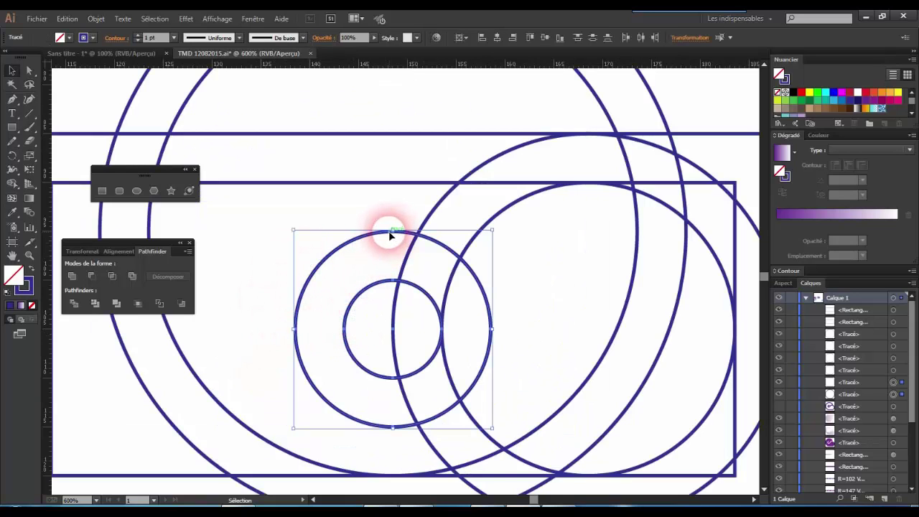
drag(390, 233, 388, 138)
scroll(398, 186, down, 2)
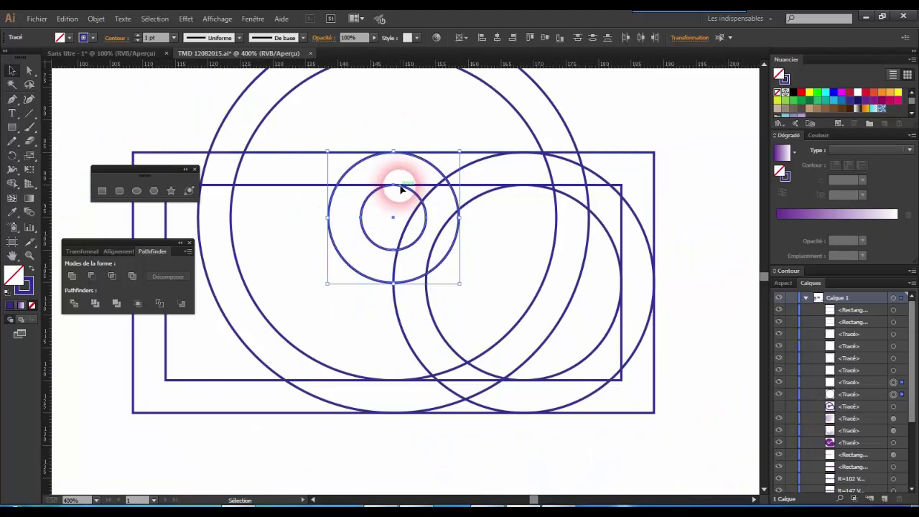
scroll(401, 189, up, 2)
- Switch the artwork to outline view and deselect the two smallest circles
click(216, 18)
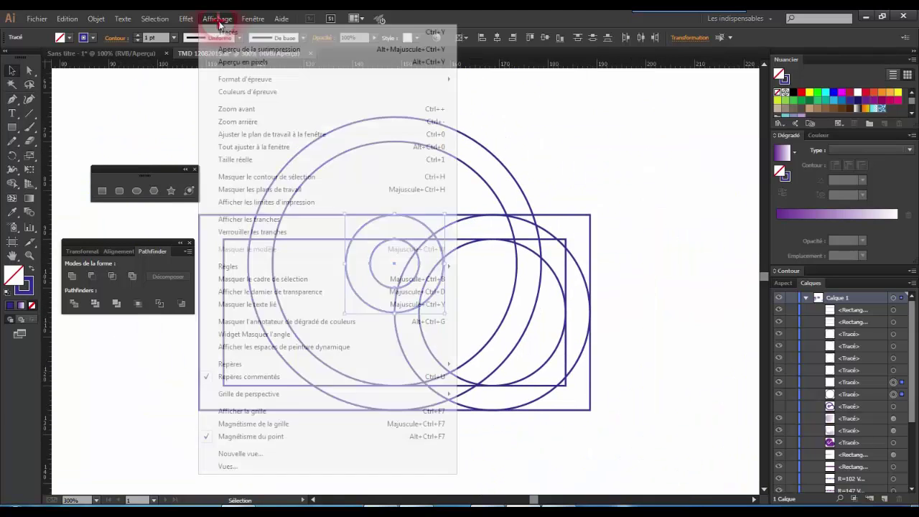
click(238, 36)
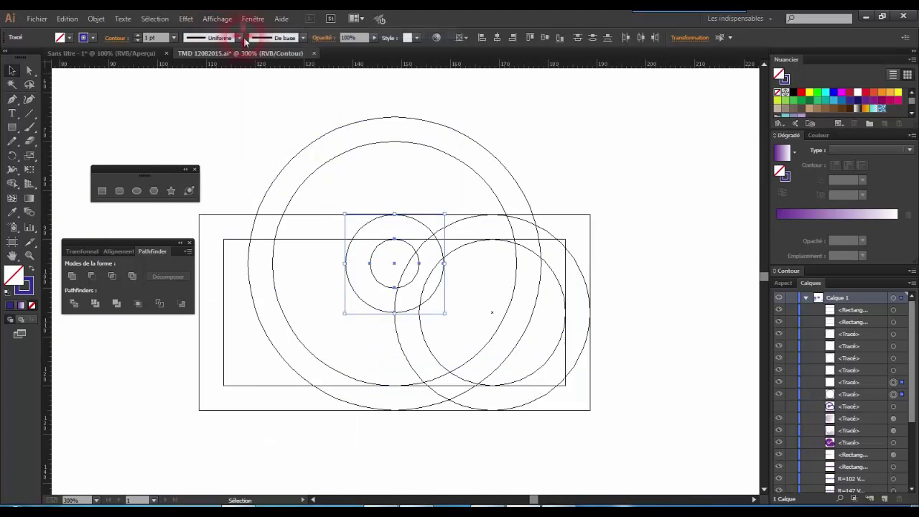
click(422, 293)
- Shift the two smallest circles horizontally to the left until they are tangent to the two medium circles
scroll(423, 293, up, 4)
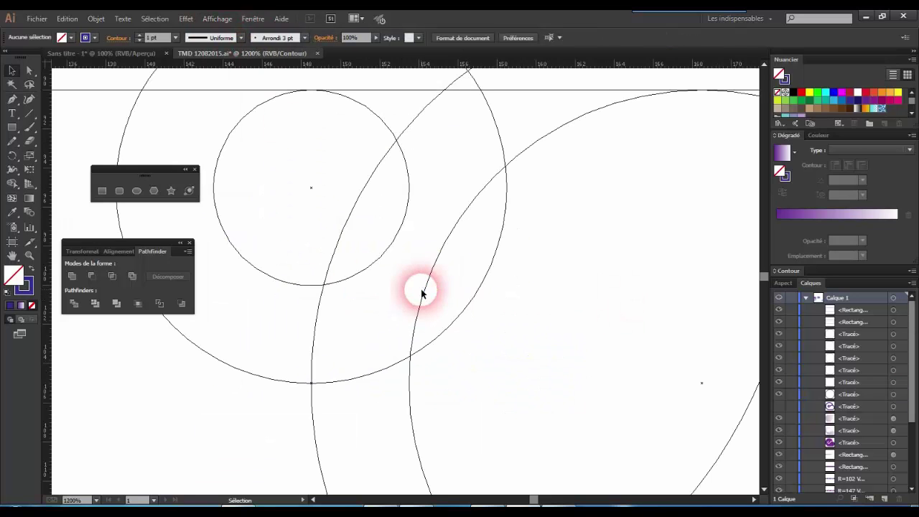
drag(267, 234, 279, 397)
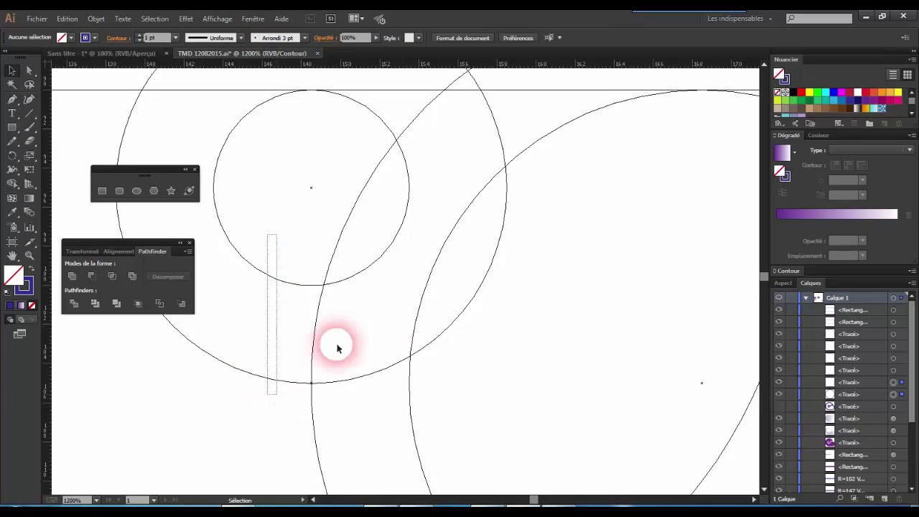
scroll(424, 279, up, 2)
scroll(586, 220, up, 1)
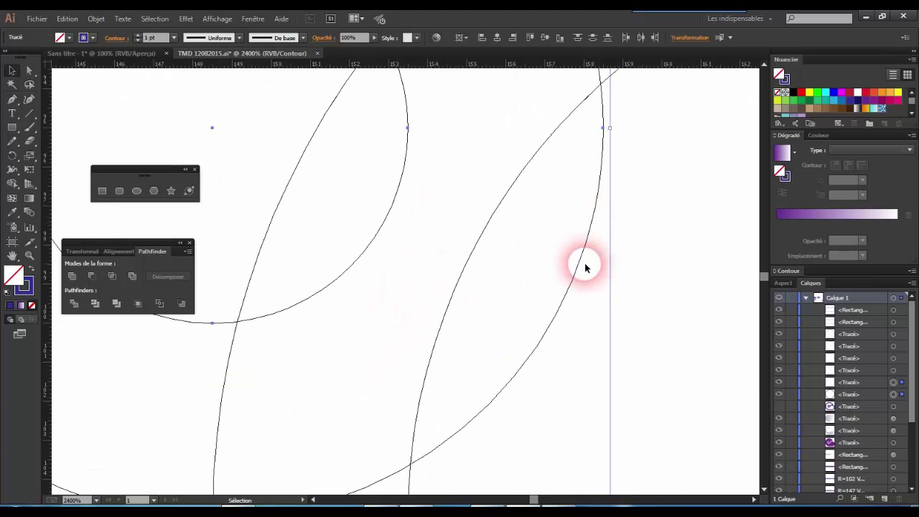
drag(584, 255, 470, 260)
scroll(469, 289, up, 3)
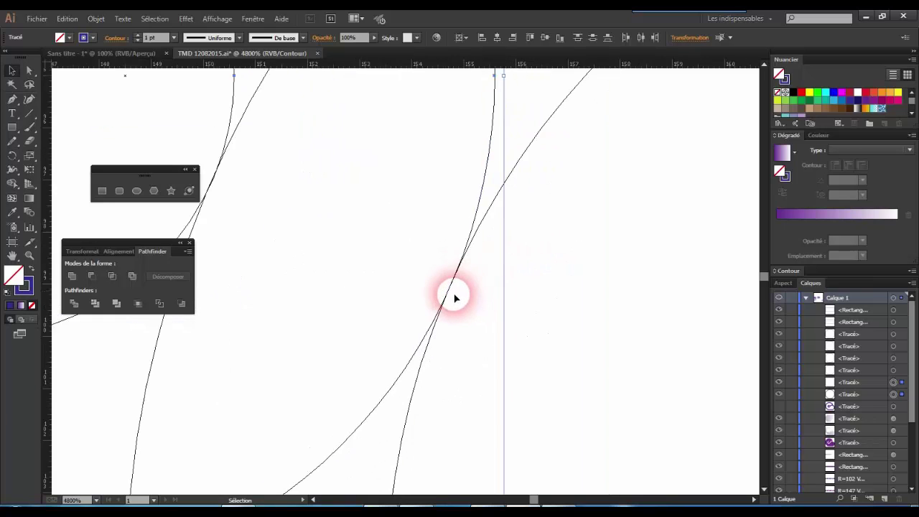
scroll(434, 300, up, 1)
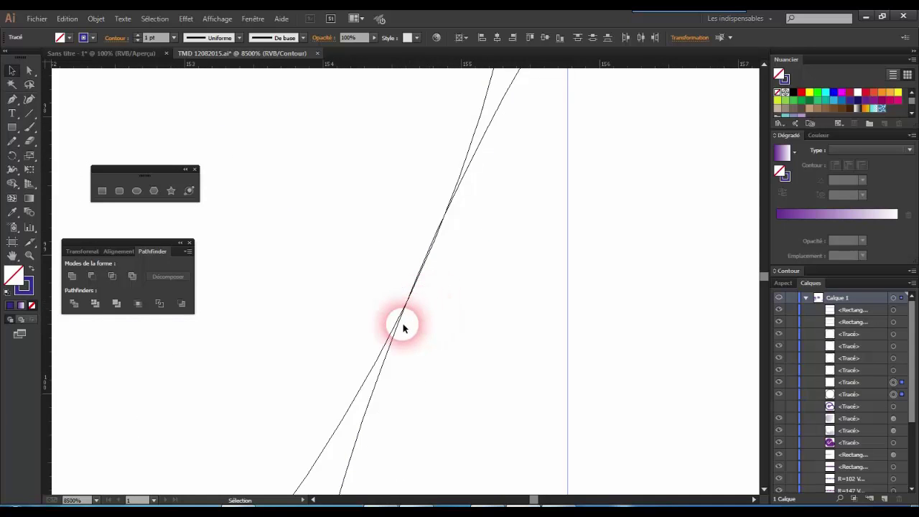
scroll(468, 318, down, 6)
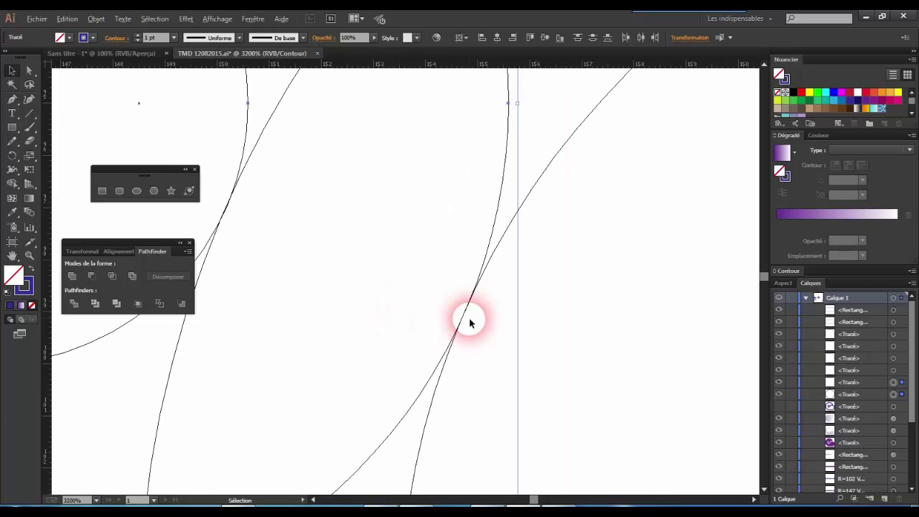
scroll(470, 323, down, 1)
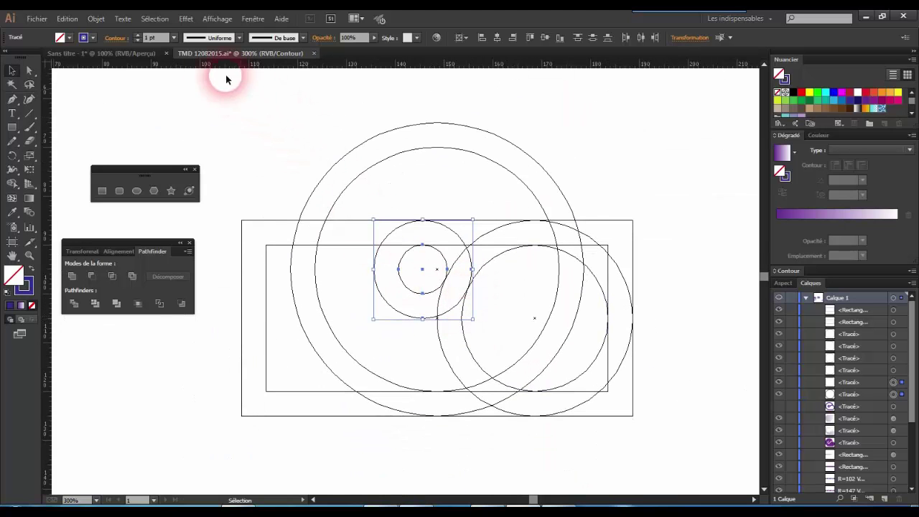
- Return the artwork to preview display and deselect the two smallest circles
click(215, 19)
click(230, 32)
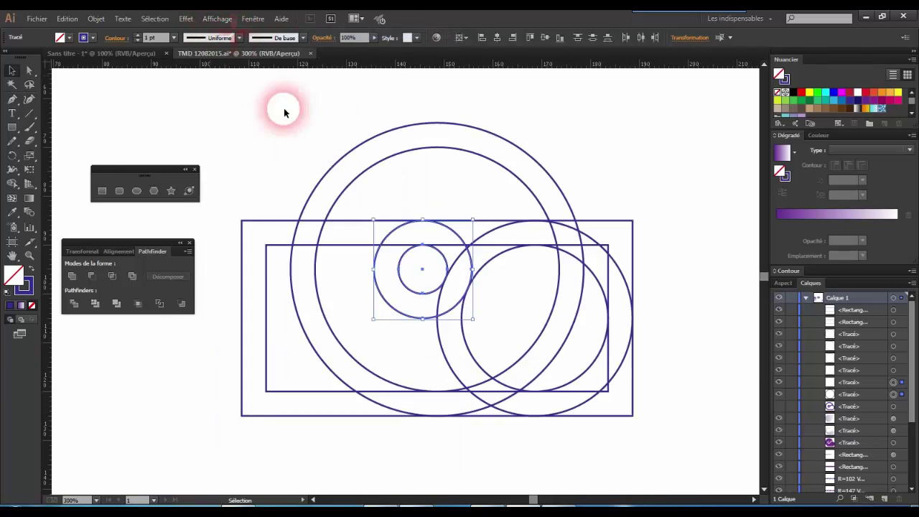
click(272, 173)
- Select all the circles and rectangles, remove their stroke and fill them with purple 662D91
drag(244, 129, 655, 435)
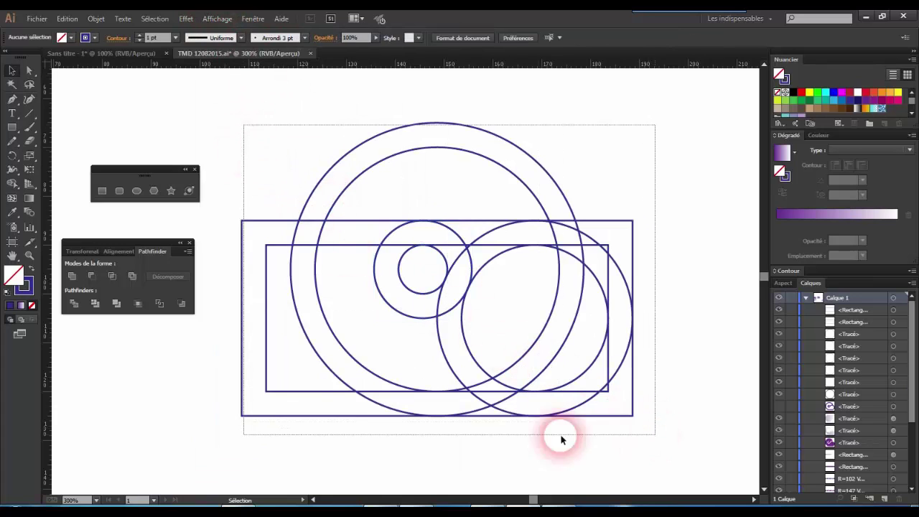
click(29, 289)
click(32, 306)
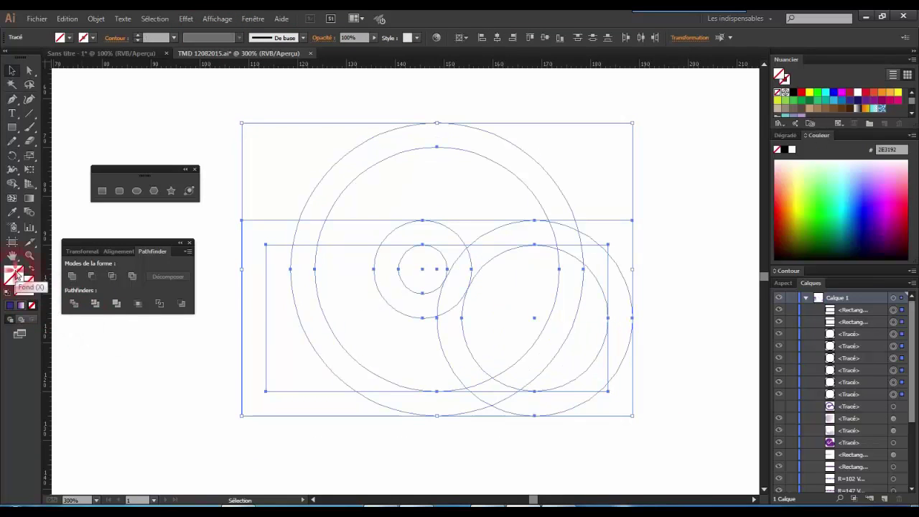
- Merge the large ring's segments counterclockwise from upper right to bottom with the Shape Builder, undoing the wrongly added piece near the bottom overlap
click(13, 184)
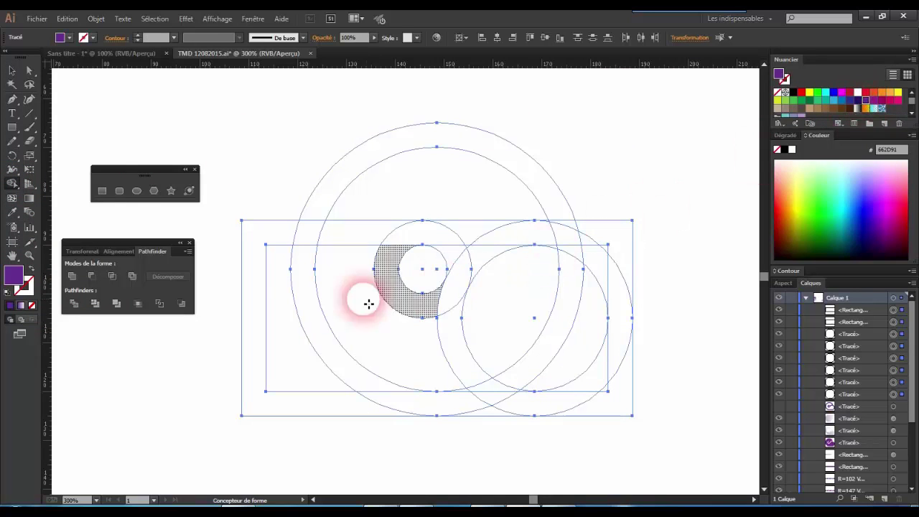
mouse_move(315, 228)
mouse_down()
mouse_move(321, 287)
mouse_move(389, 394)
mouse_move(485, 406)
mouse_move(477, 409)
mouse_move(474, 396)
mouse_move(507, 394)
mouse_up()
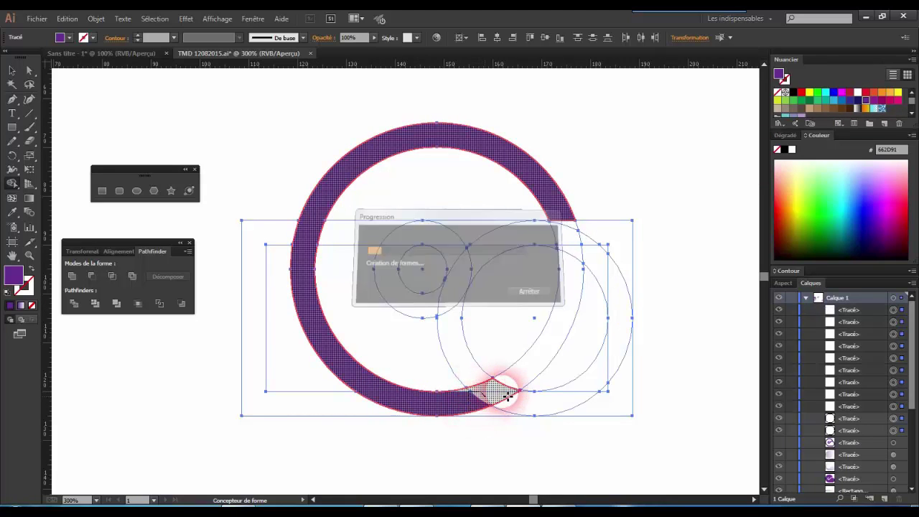
key(ctrl+z)
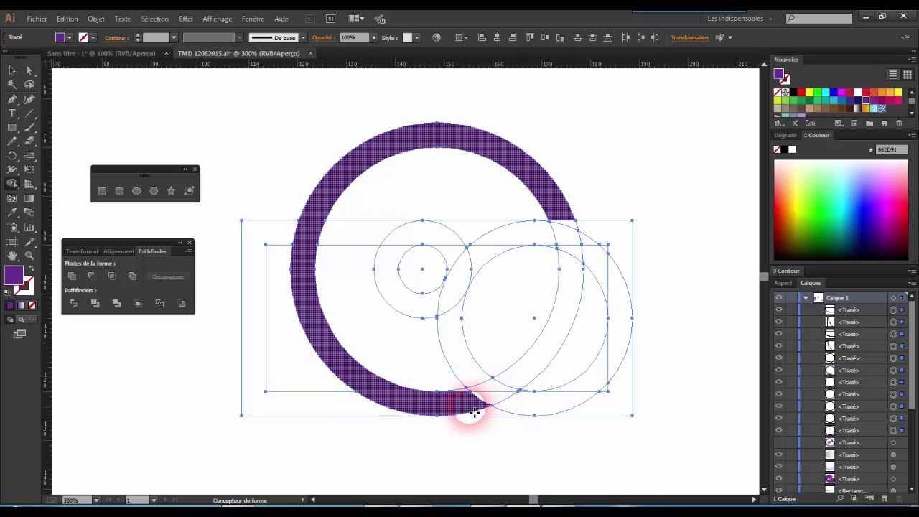
- Merge the band along the bottom, right lobe, S-curve and small central ring into the purple outline with the Shape Builder
mouse_move(488, 415)
mouse_down()
mouse_move(495, 402)
mouse_move(588, 413)
mouse_move(580, 390)
mouse_move(611, 371)
mouse_move(621, 290)
mouse_up()
mouse_move(614, 283)
mouse_down()
mouse_move(590, 244)
mouse_move(554, 239)
mouse_move(574, 249)
mouse_up()
scroll(573, 248, up, 1)
click(559, 249)
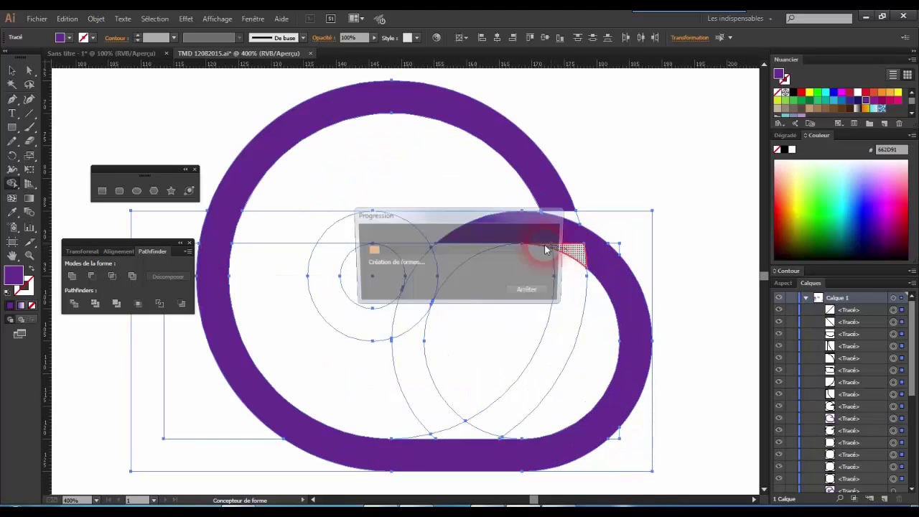
mouse_move(467, 245)
mouse_down()
mouse_move(388, 323)
mouse_move(380, 256)
mouse_move(370, 244)
mouse_move(343, 249)
mouse_move(390, 295)
mouse_move(431, 308)
mouse_up()
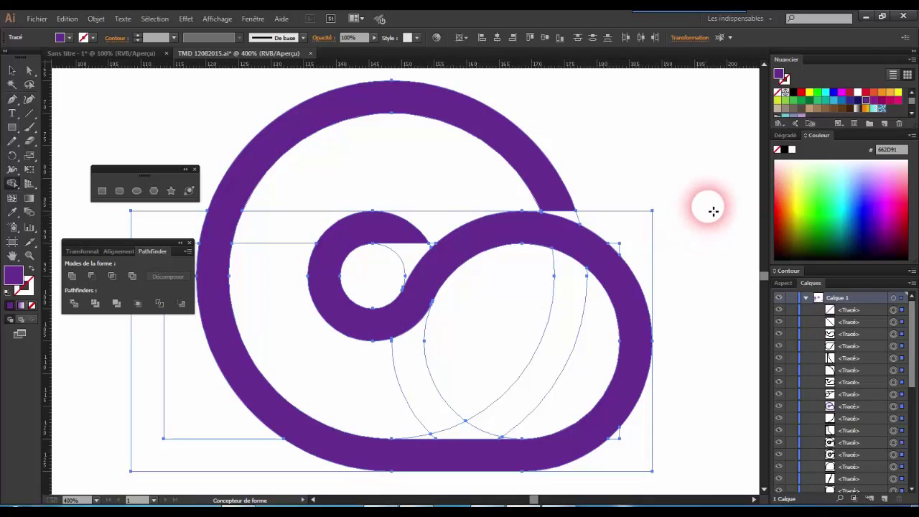
- With fill 93278F, merge the regions inside the large ring and the teardrop regions inside the small ring using the Shape Builder
mouse_move(451, 226)
mouse_down()
mouse_move(332, 196)
mouse_move(283, 273)
mouse_move(402, 208)
mouse_move(436, 224)
mouse_up()
scroll(429, 237, up, 3)
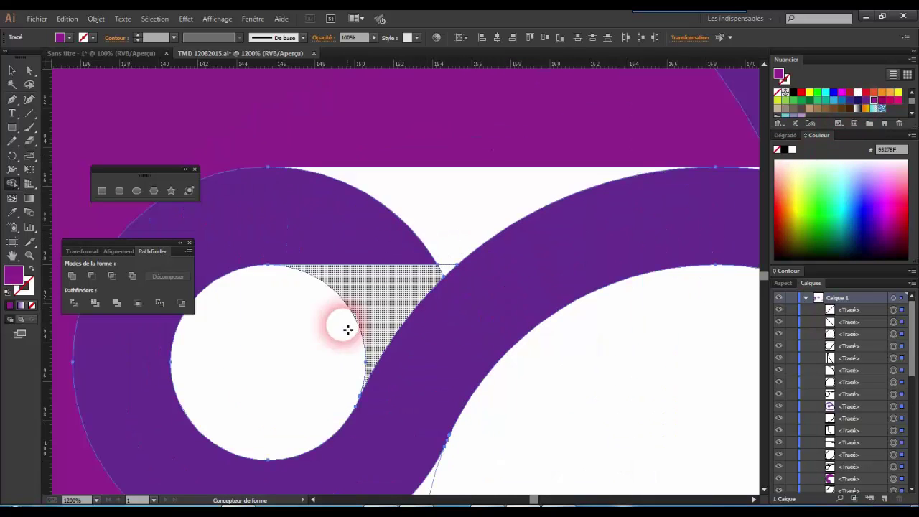
drag(442, 275, 465, 219)
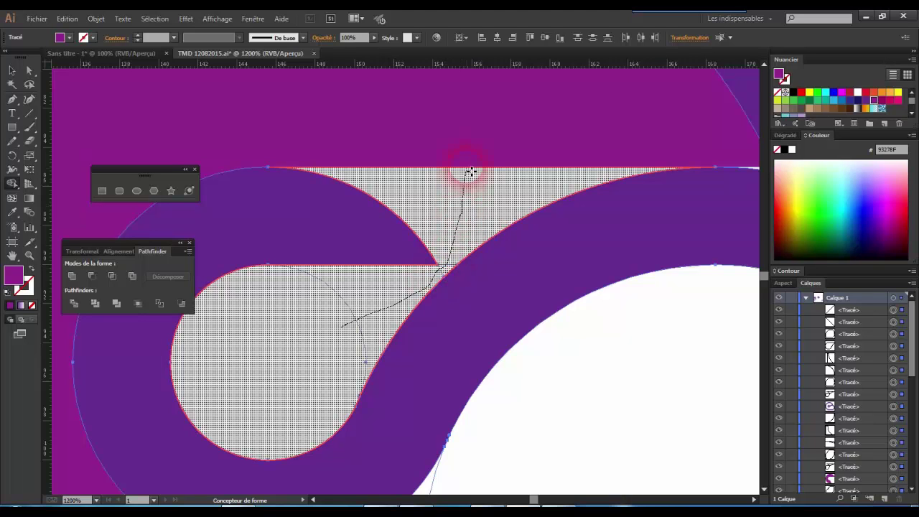
drag(470, 172, 470, 174)
scroll(488, 315, down, 3)
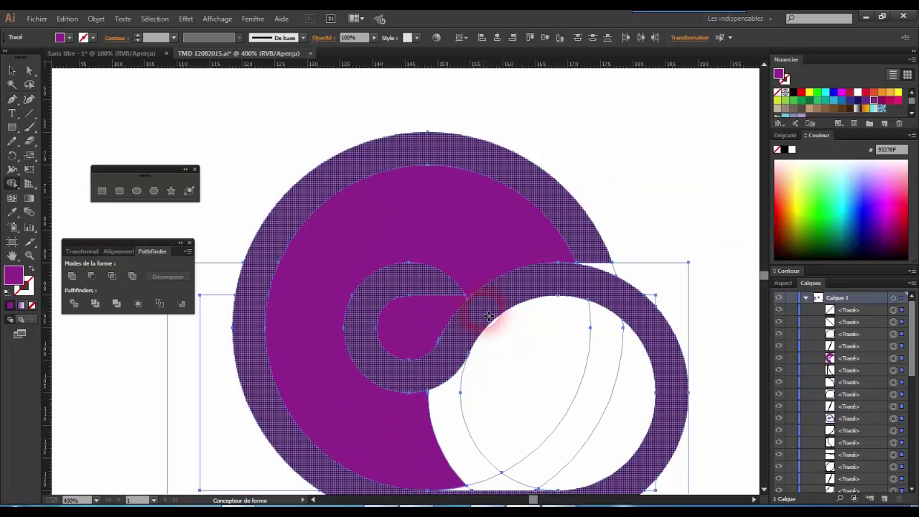
- Merge the remaining lower and right-lobe interior regions into the 93278F cloud body with the Shape Builder
scroll(482, 456, up, 3)
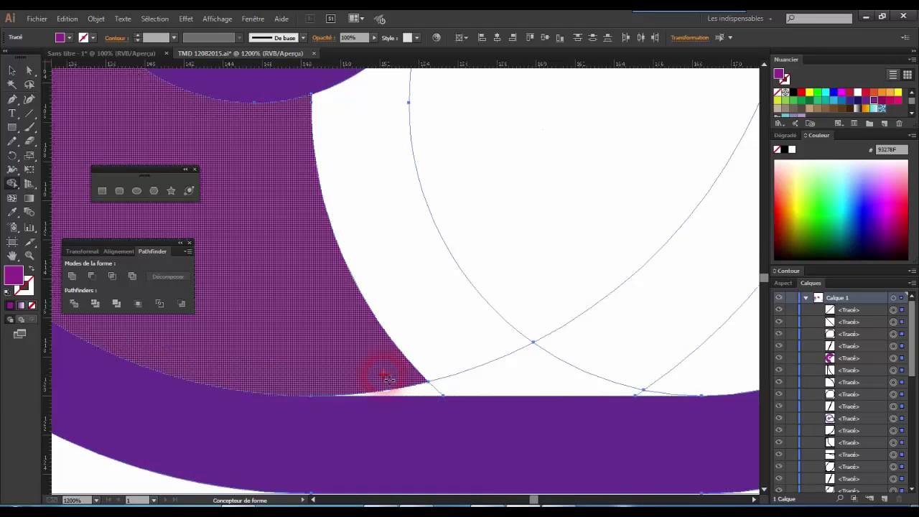
mouse_move(388, 378)
mouse_down()
mouse_move(422, 392)
mouse_move(673, 389)
mouse_move(578, 356)
mouse_move(554, 320)
mouse_move(474, 327)
mouse_move(391, 354)
mouse_move(420, 349)
mouse_up()
scroll(421, 351, down, 5)
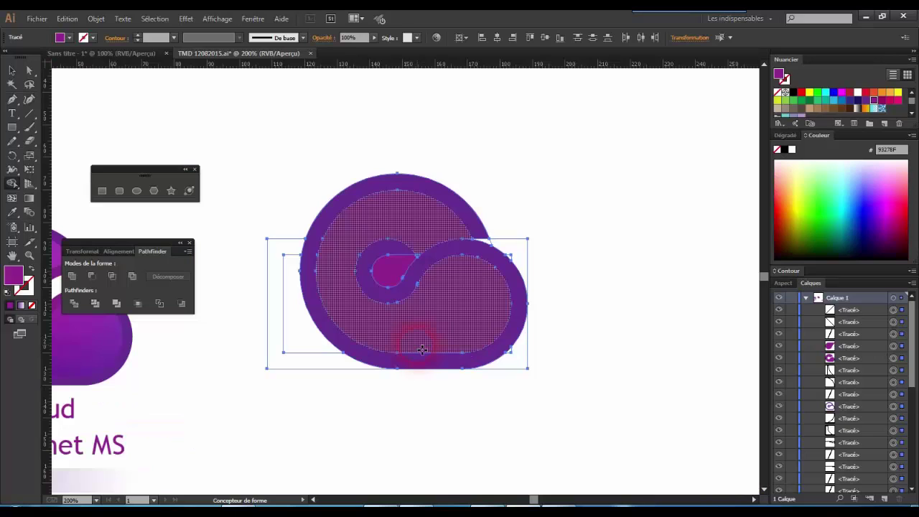
- Select the whole cloud and run the path Clean Up to remove stray points, unpainted objects and empty text paths
scroll(421, 350, down, 1)
click(13, 71)
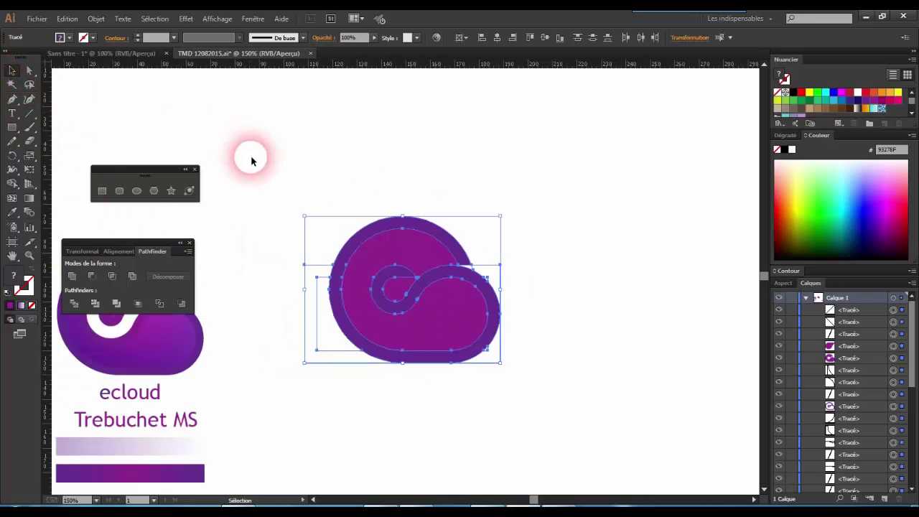
scroll(320, 271, up, 1)
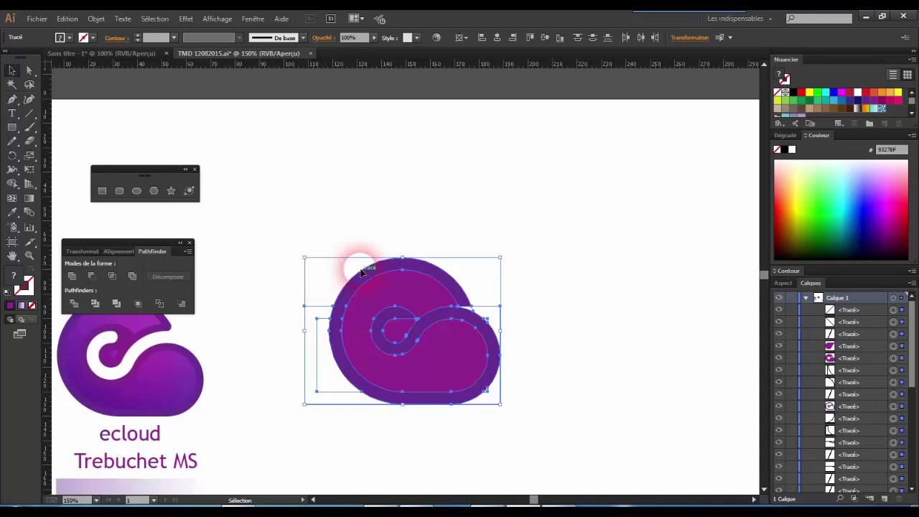
click(466, 226)
scroll(466, 228, up, 1)
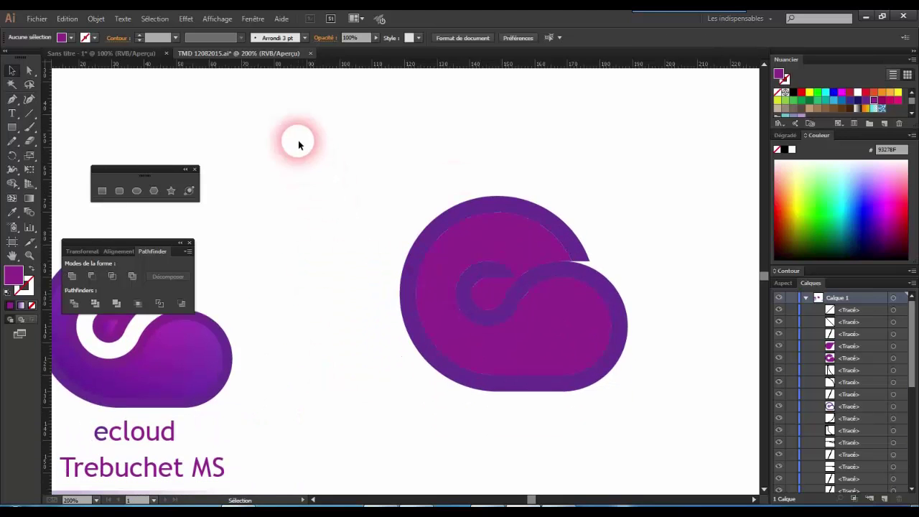
drag(297, 142, 713, 459)
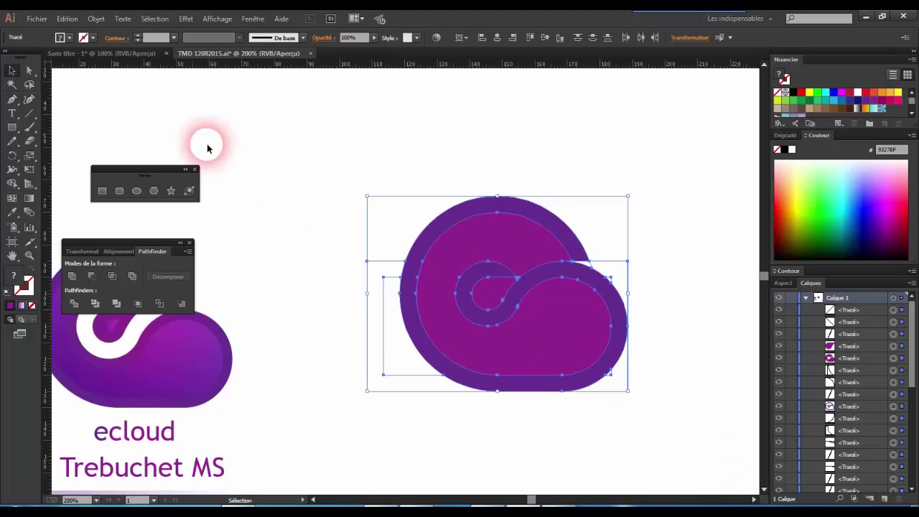
click(96, 18)
mouse_move(267, 257)
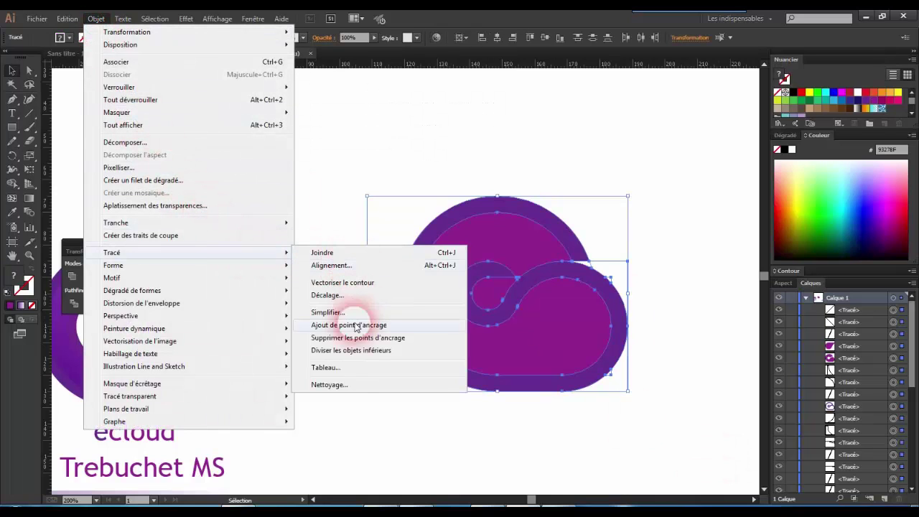
click(324, 385)
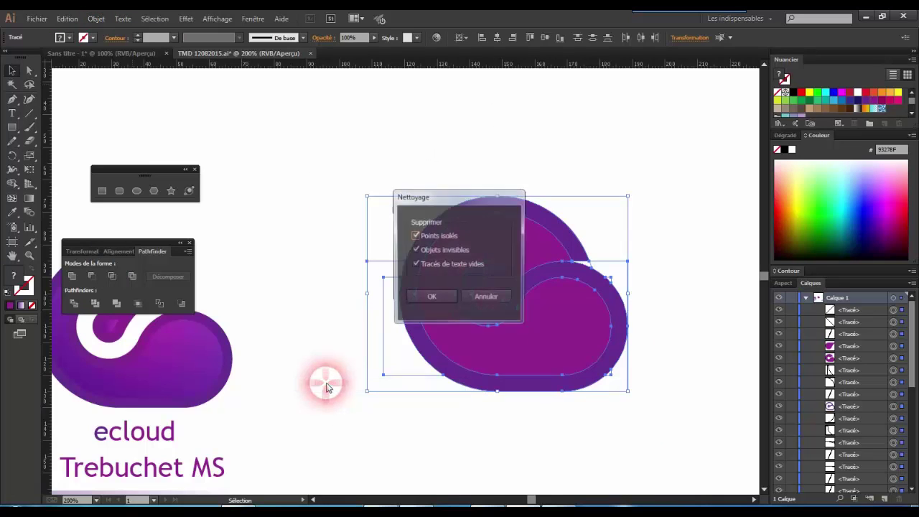
click(421, 296)
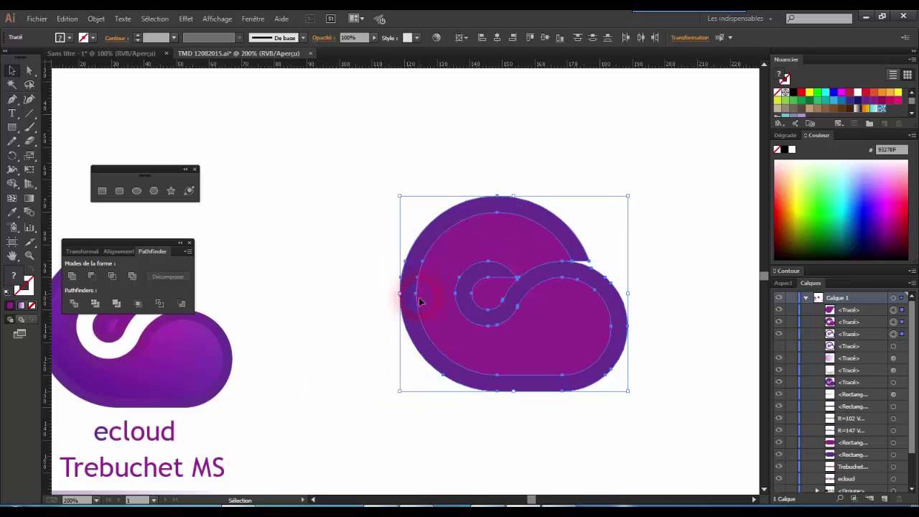
- Delete the dark purple 662D91 outline shape, keeping the cloud body and the teardrop
click(396, 306)
click(446, 321)
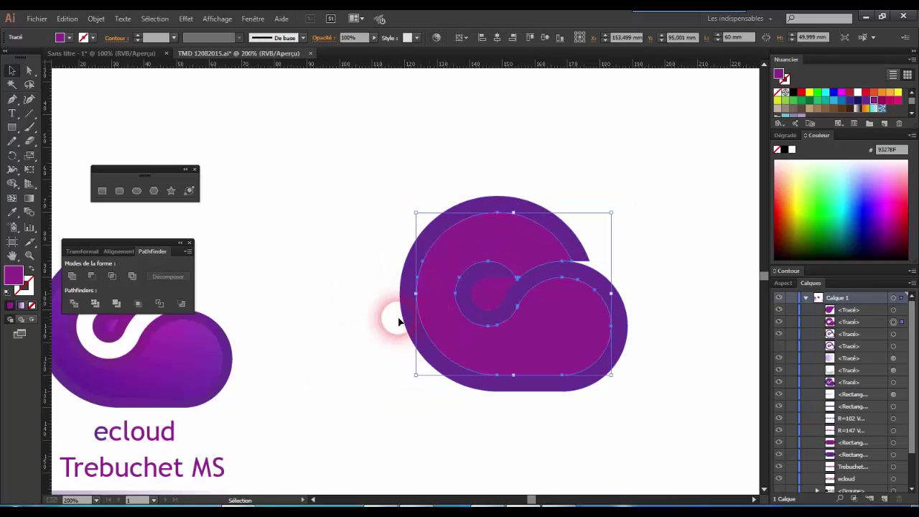
click(366, 310)
scroll(390, 319, down, 1)
scroll(390, 318, up, 1)
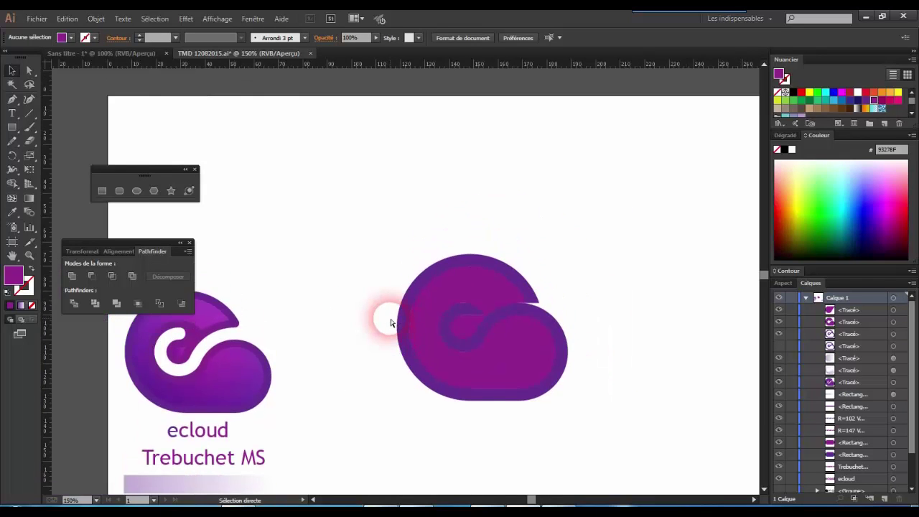
scroll(390, 318, left, 1)
click(440, 330)
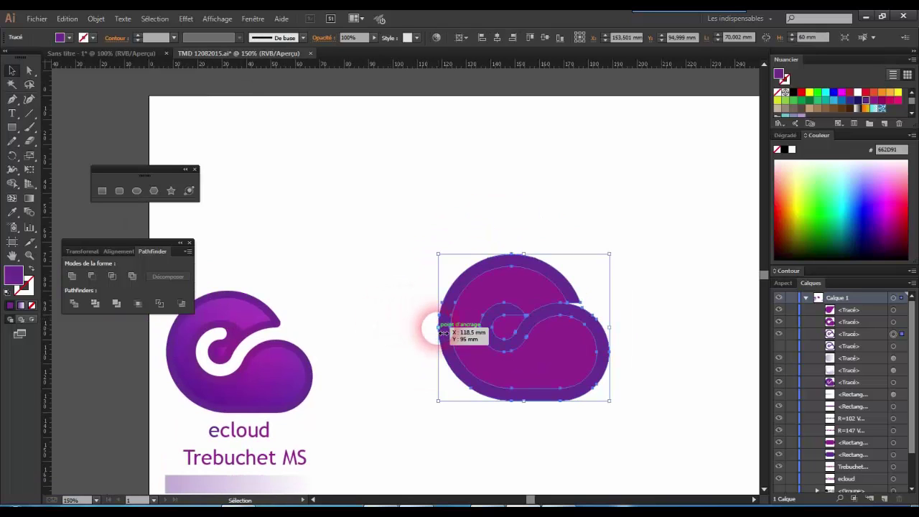
key(Delete)
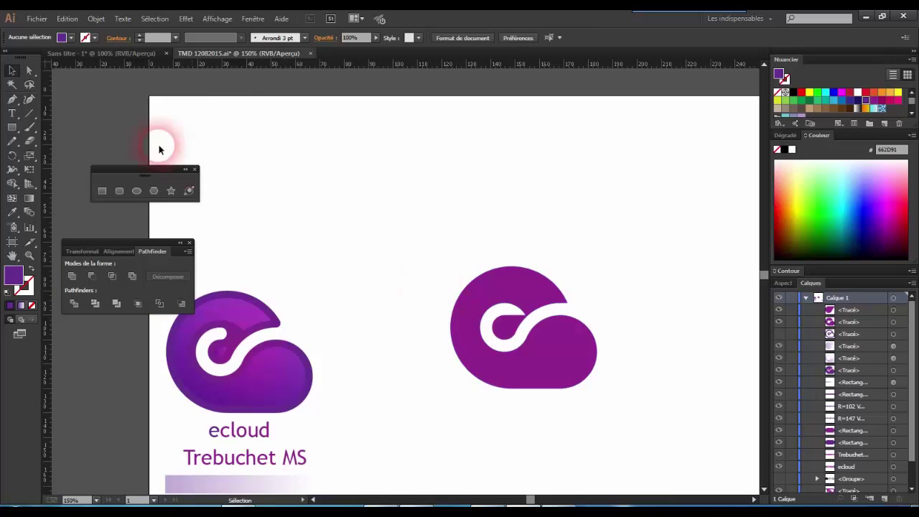
- Try rounding the pointed tip of the cloud's upper lobe by about 1.79 mm, and undo the rounding
scroll(544, 310, up, 1)
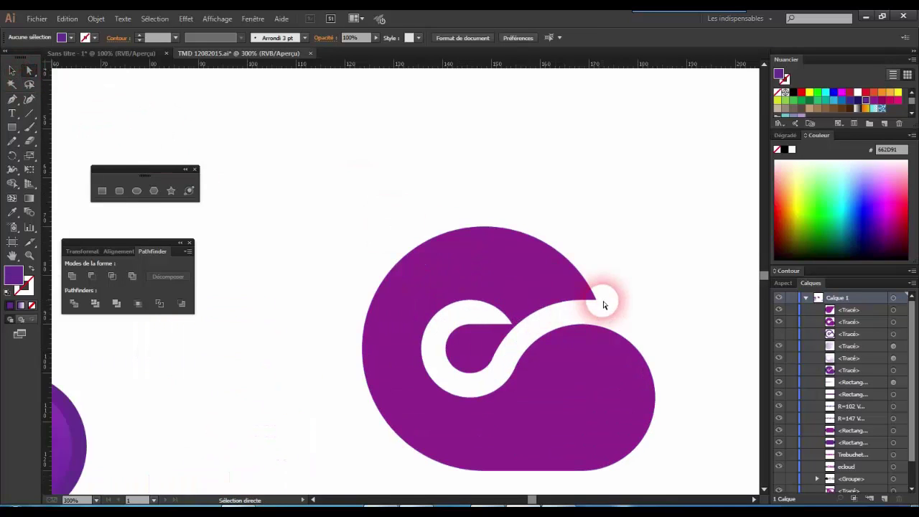
click(591, 300)
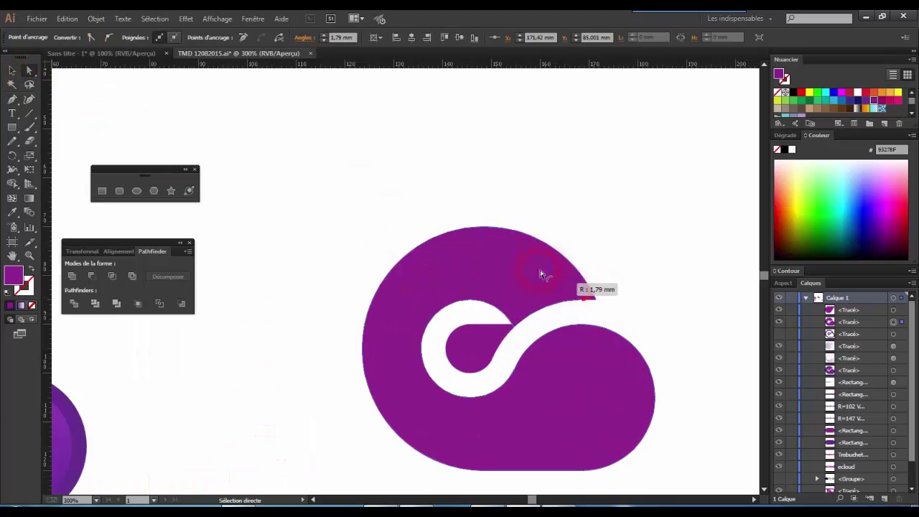
click(630, 281)
scroll(627, 290, down, 1)
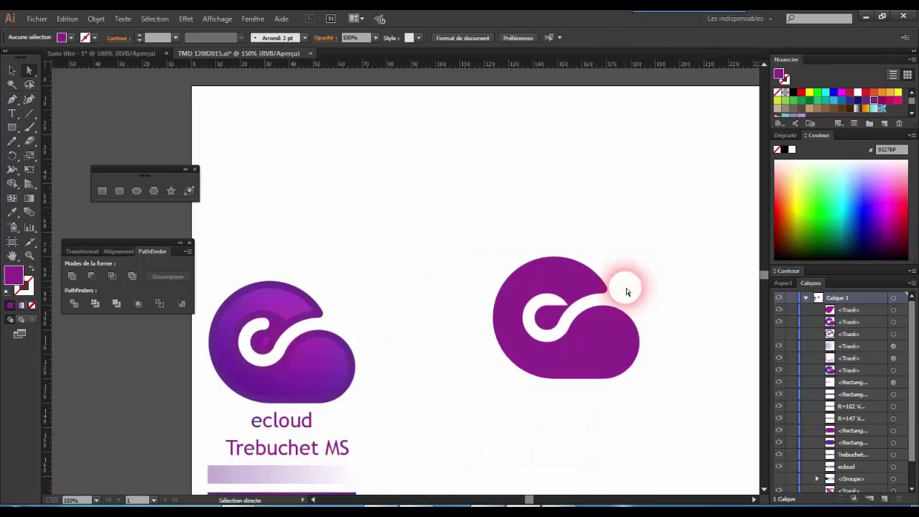
scroll(583, 312, up, 1)
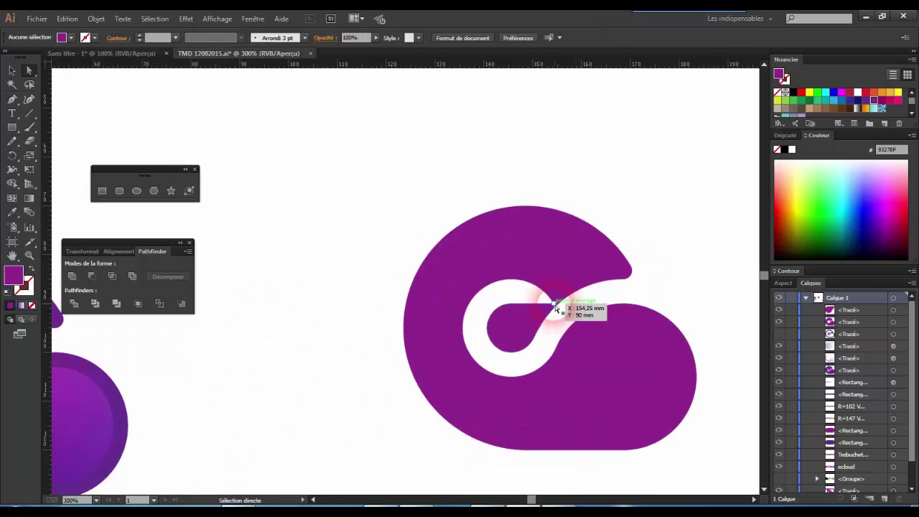
scroll(554, 307, down, 2)
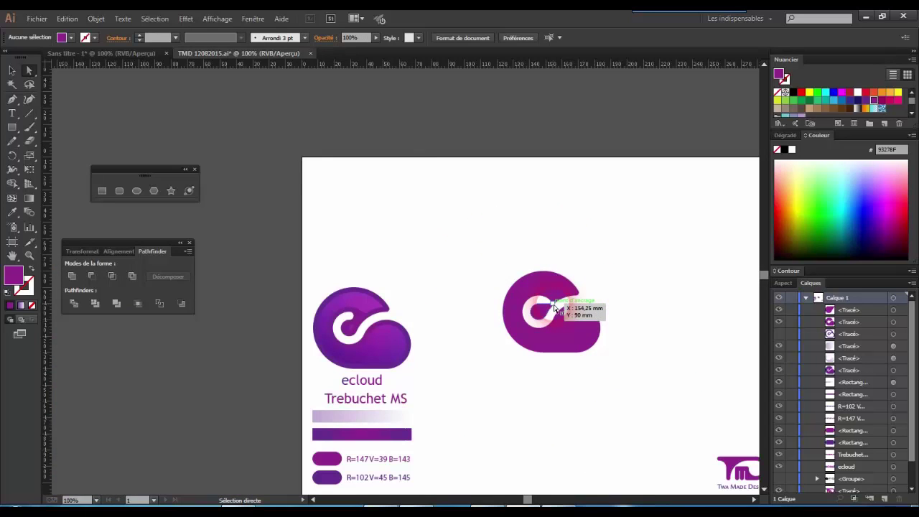
key(ctrl+z)
- Apply the reference logo's dark purple gradient to the cloud body with the Eyedropper
click(634, 304)
scroll(585, 310, right, 2)
scroll(584, 311, down, 3)
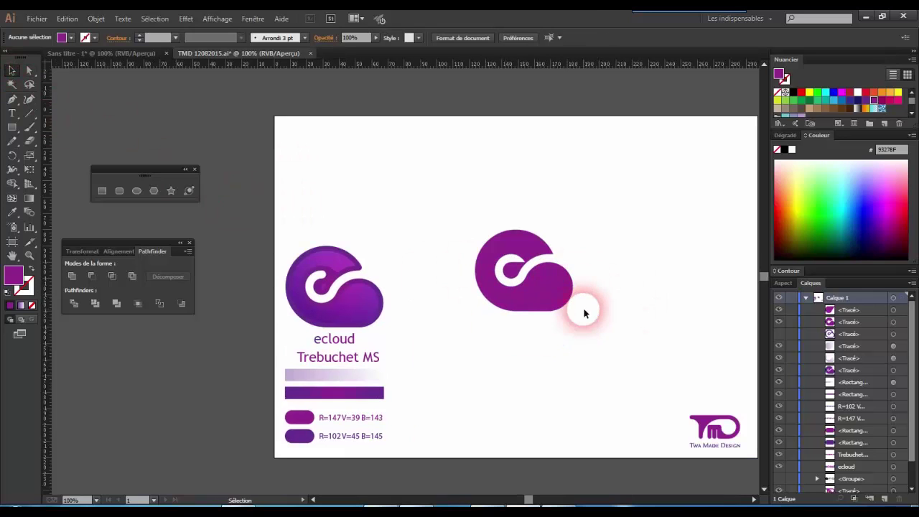
click(562, 300)
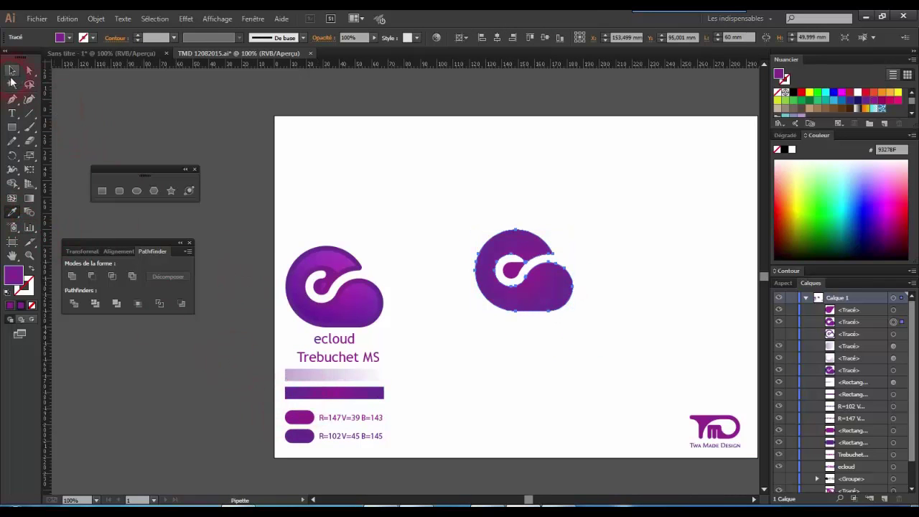
click(324, 208)
scroll(324, 207, right, 2)
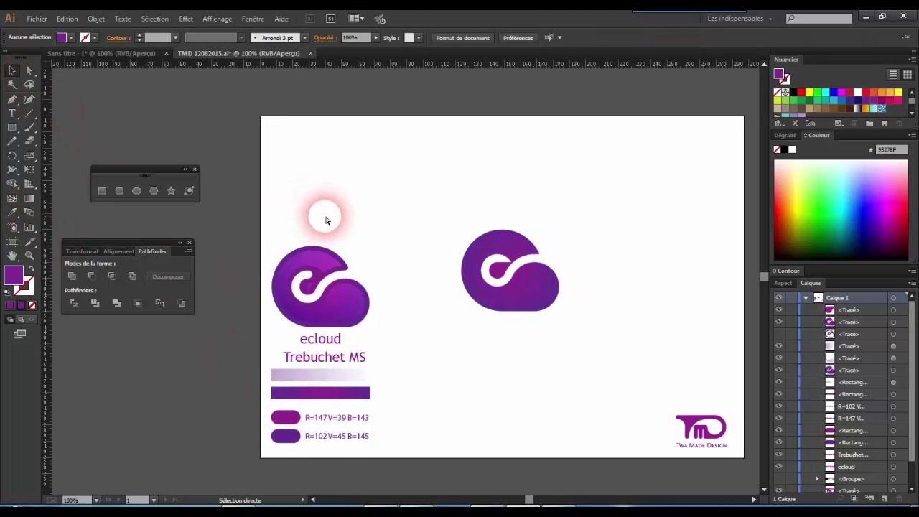
- Duplicate the cloud body horizontally beside the original and offset the copy's path by -3 mm with a mitre join
click(526, 301)
drag(526, 302, 637, 302)
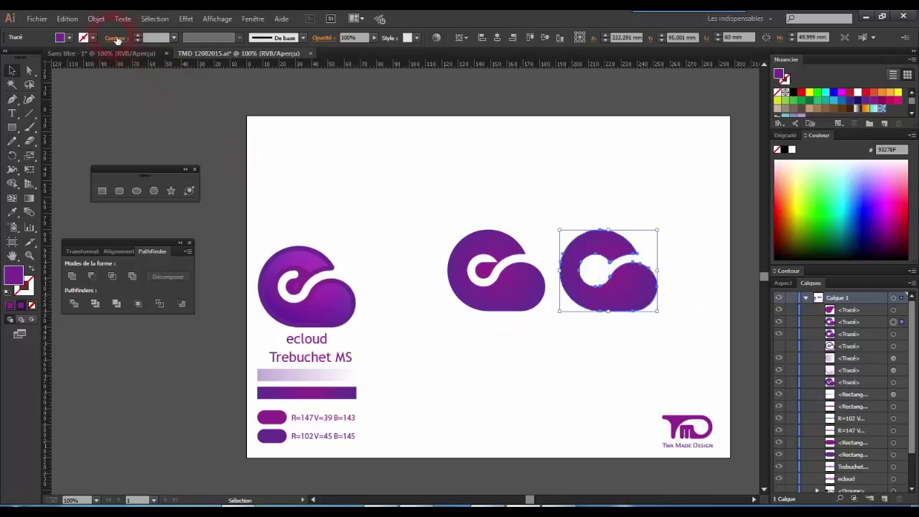
click(96, 19)
mouse_move(257, 252)
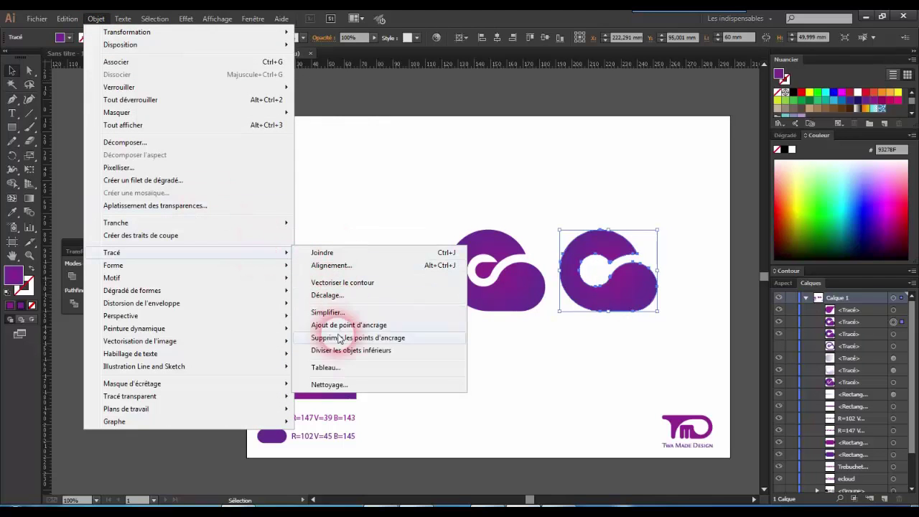
click(323, 295)
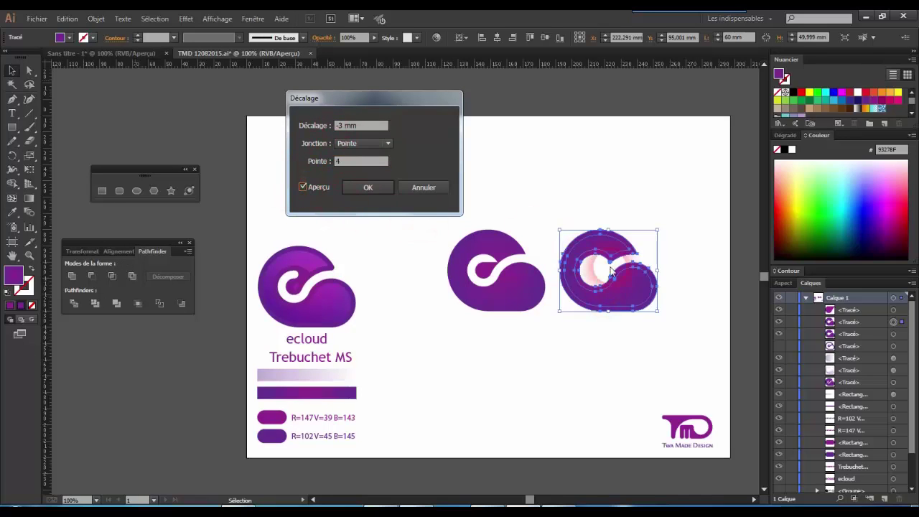
click(368, 187)
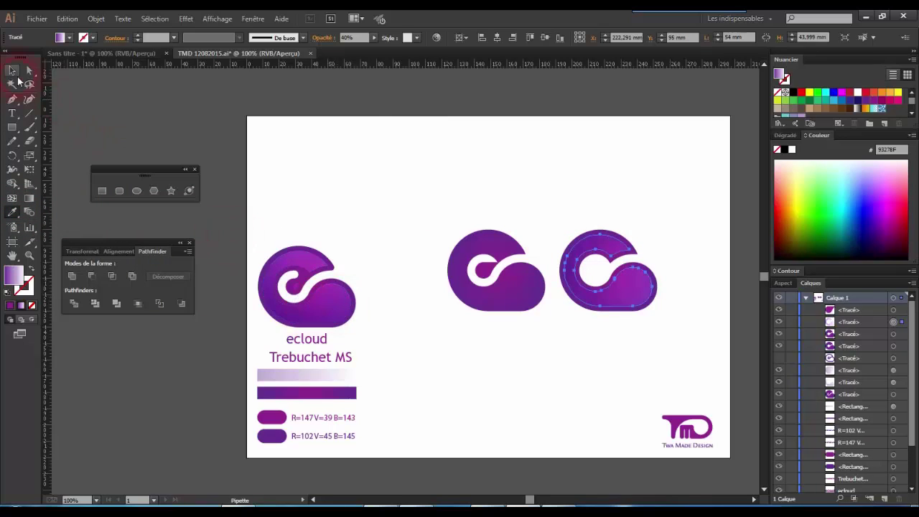
- Give the offset path the light gradient at 40% opacity and delete the outer copy of the cloud body
click(13, 70)
click(593, 329)
click(603, 315)
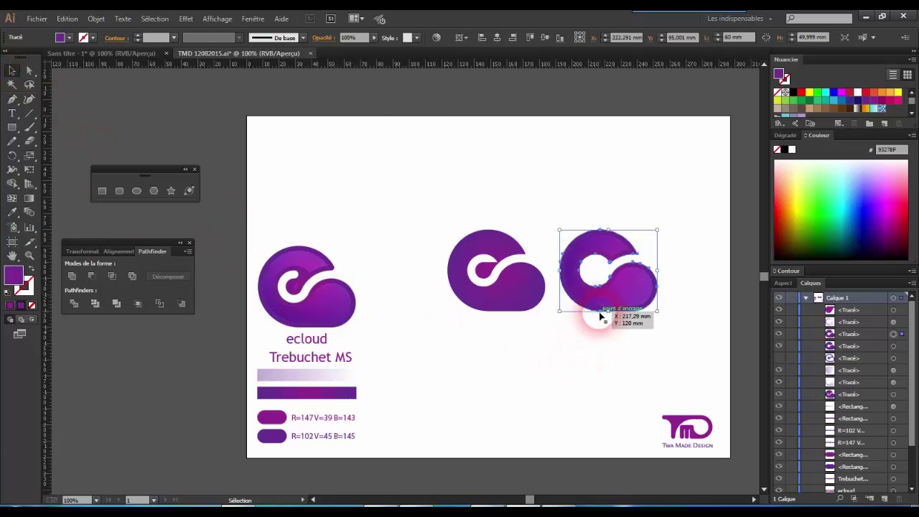
key(Delete)
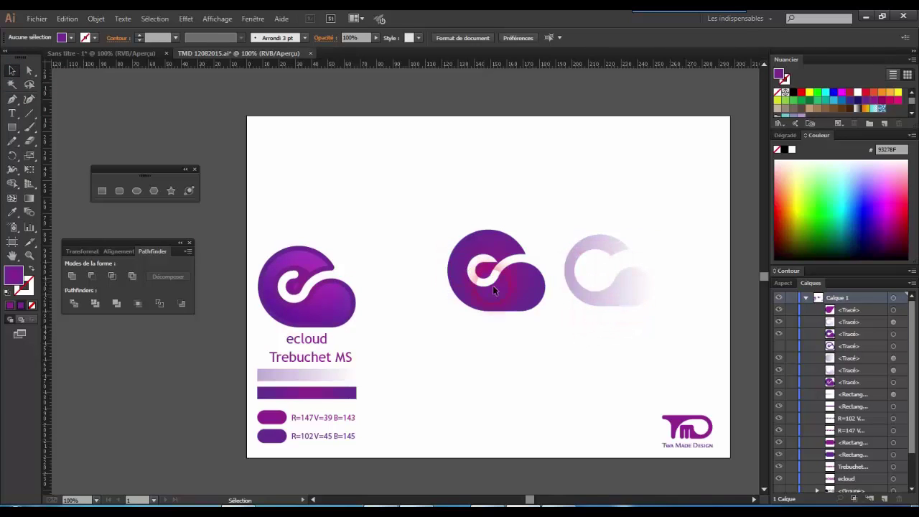
- Undo the deletion, the light gradient, the path offset and the duplication of the cloud body
key(ctrl+z)
key(ctrl+z)
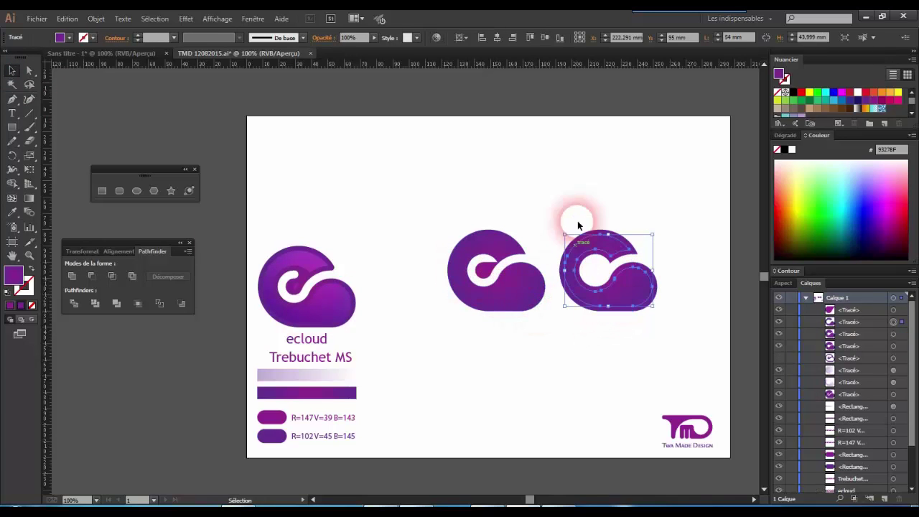
key(ctrl+z)
key(ctrl+z)
key(ctrl+z)
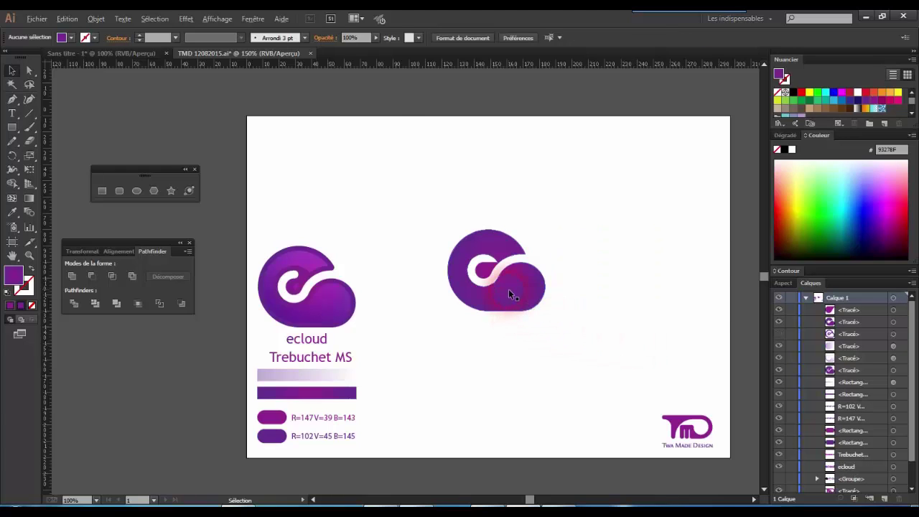
scroll(508, 289, up, 3)
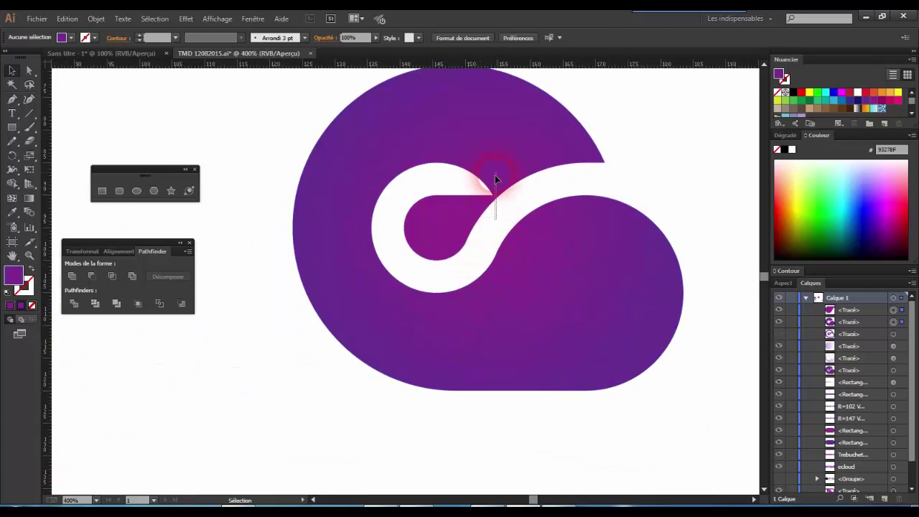
- Unite the inner teardrop and the cloud body into one shape and fill it with the dark purple gradient sample
drag(494, 175, 263, 220)
click(72, 276)
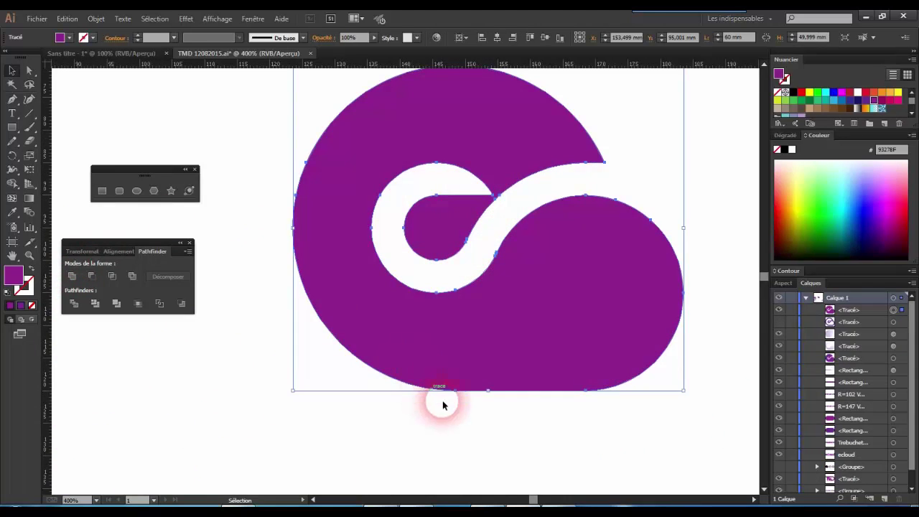
scroll(443, 402, down, 3)
scroll(443, 402, down, 1)
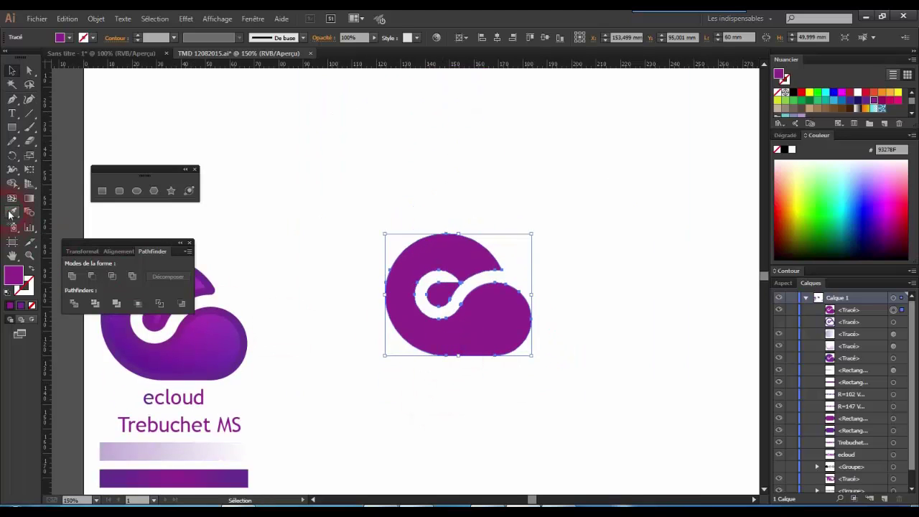
click(10, 213)
click(212, 481)
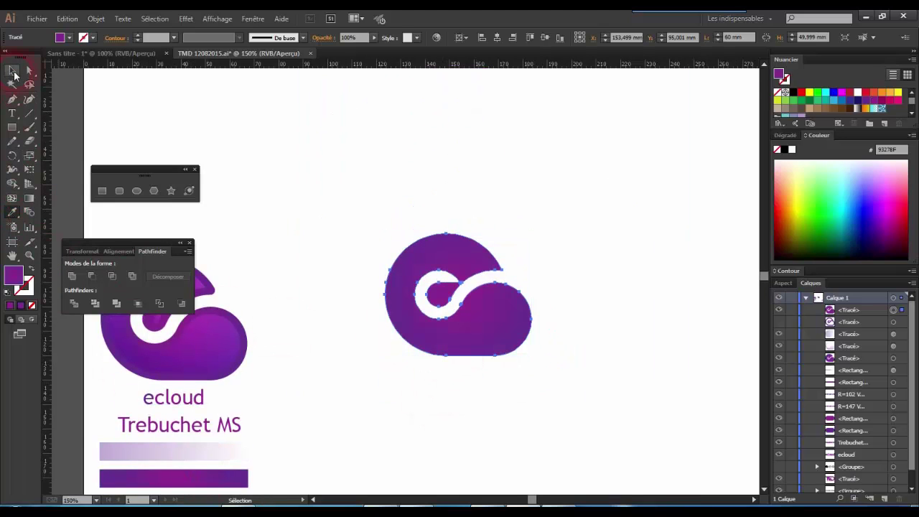
click(353, 237)
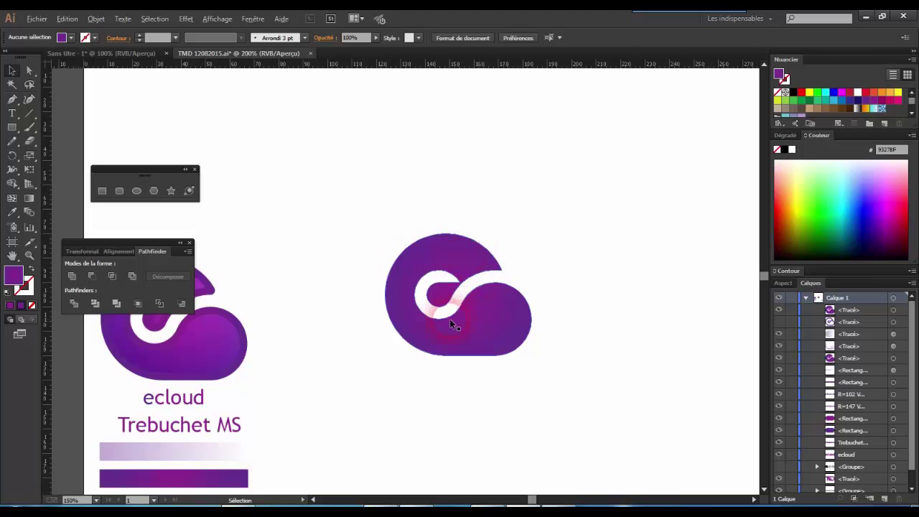
- Offset the united cloud's path by -3 mm with a mitre join and a mitre limit of 4
scroll(452, 321, up, 2)
scroll(451, 320, down, 1)
click(466, 331)
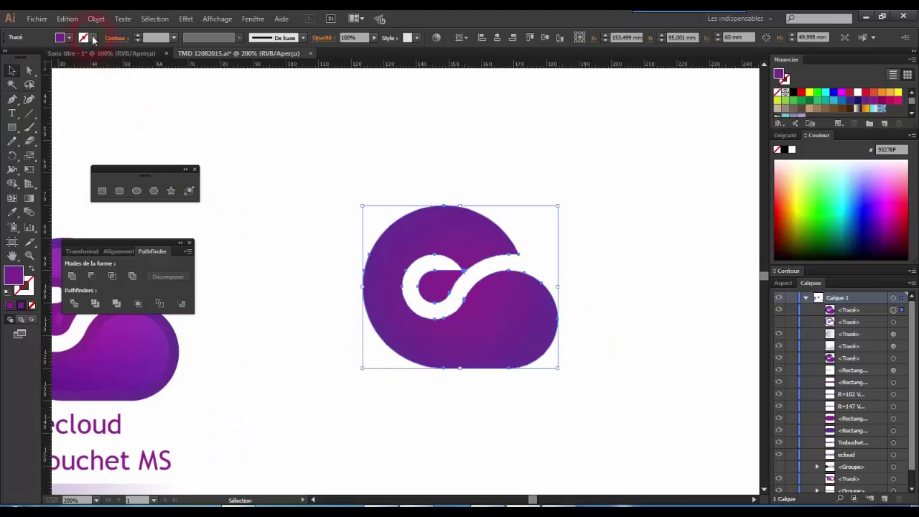
click(95, 19)
mouse_move(272, 253)
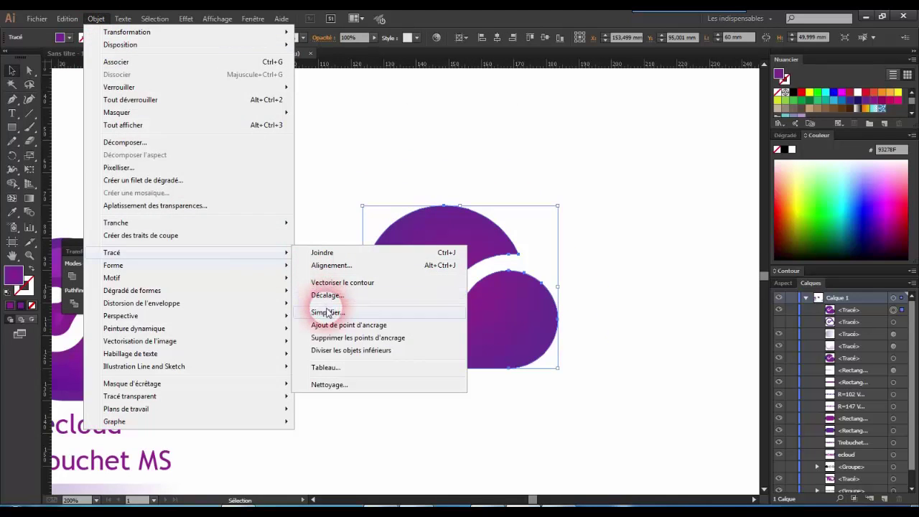
click(326, 295)
click(302, 188)
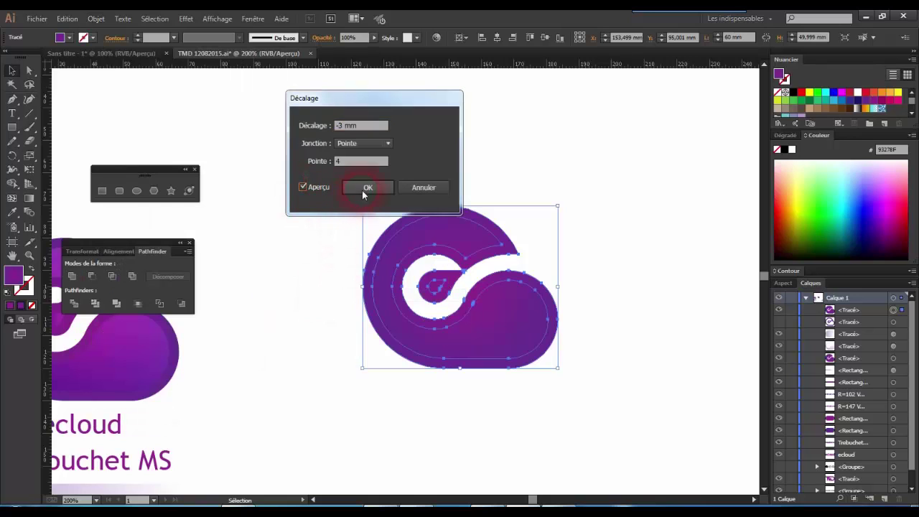
click(365, 190)
- Copy the light gradient at 40% opacity from the reference logo's highlight onto the offset path with the Eyedropper
click(19, 214)
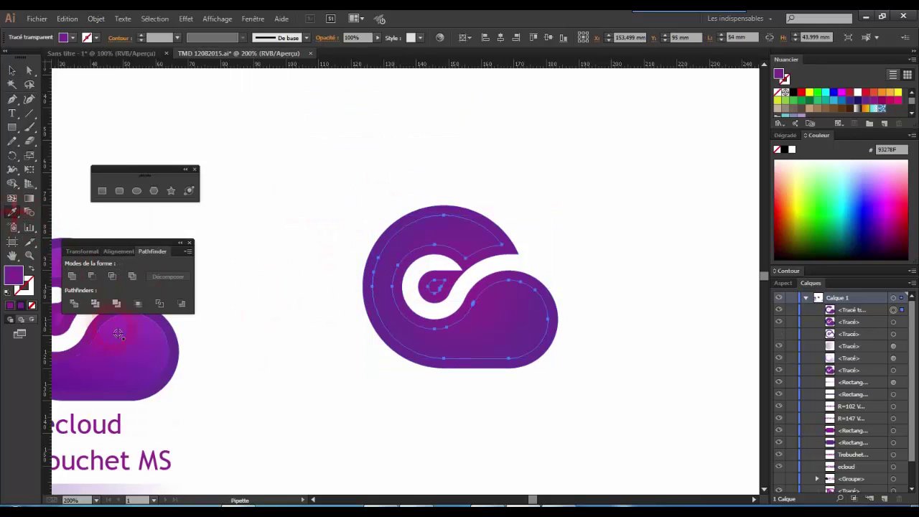
click(143, 361)
click(12, 72)
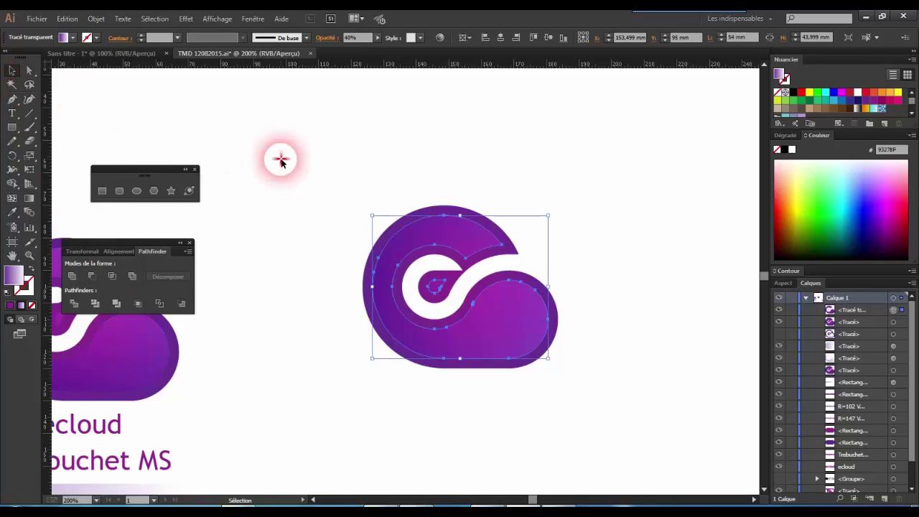
click(283, 161)
scroll(632, 351, down, 1)
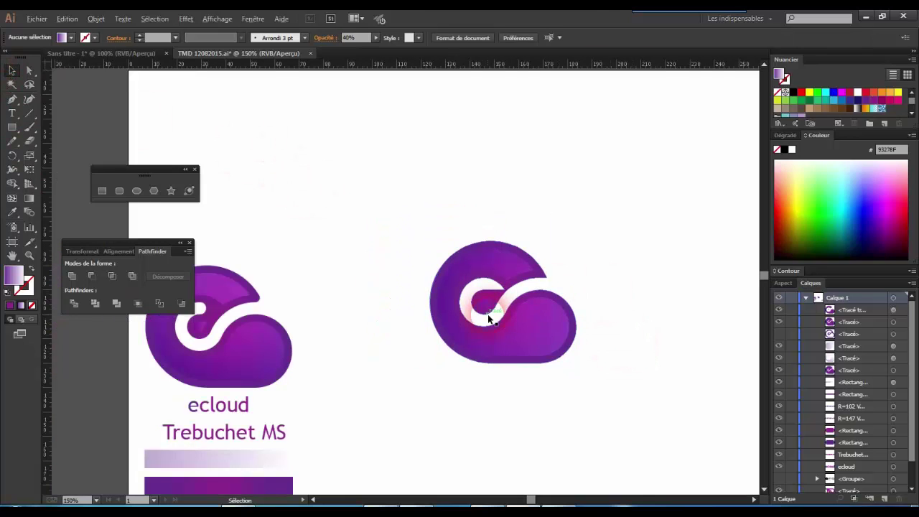
scroll(488, 312, up, 1)
- Round the pointed tip of the cloud's upper lobe with a corner radius of about 1.79 mm
click(29, 70)
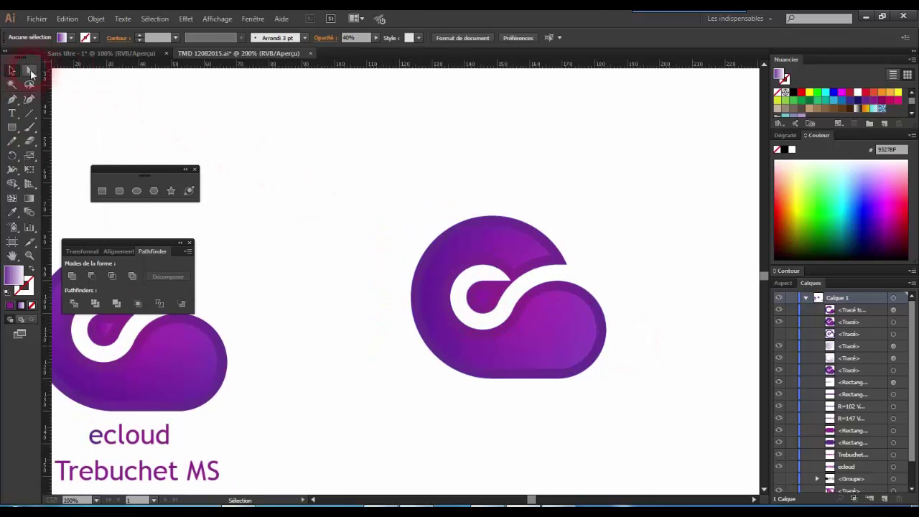
click(564, 264)
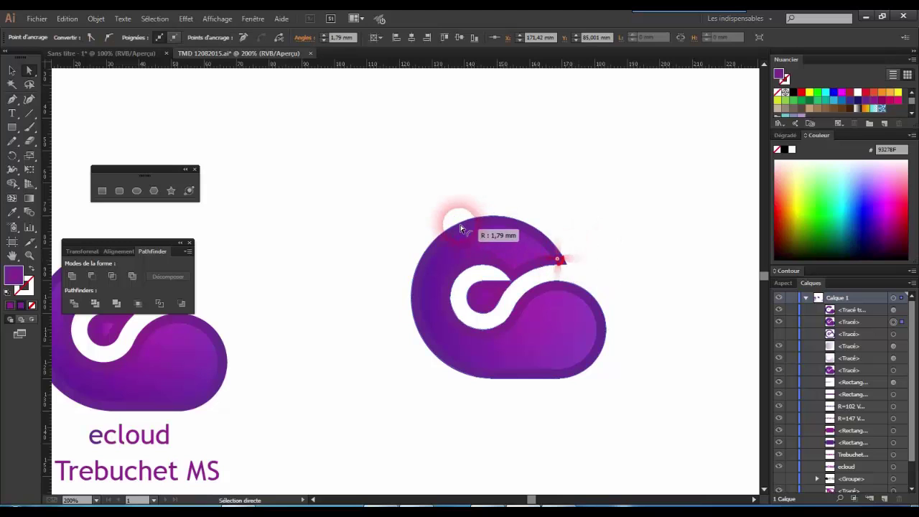
click(493, 184)
- Round the sharp inner end of the white channel beside the teardrop with a 2.5 mm corner radius
scroll(509, 276, up, 4)
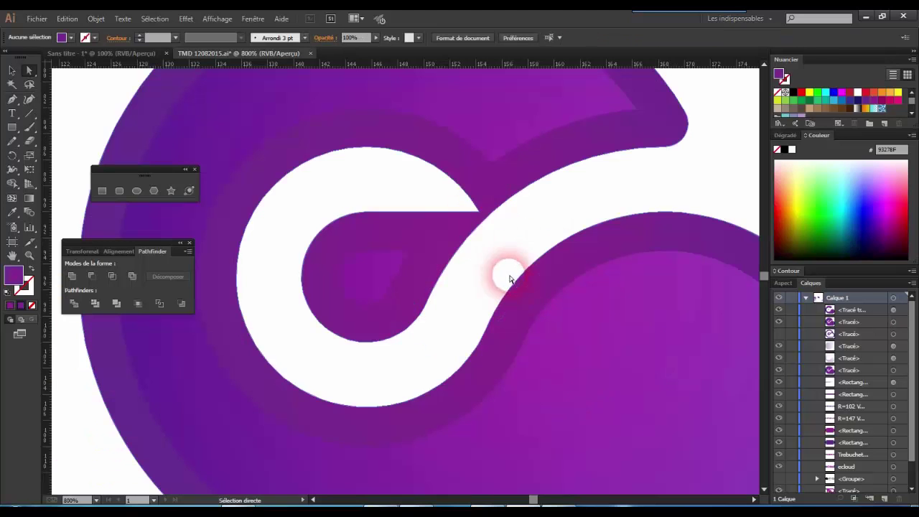
click(480, 213)
drag(469, 207, 233, 192)
scroll(438, 336, down, 5)
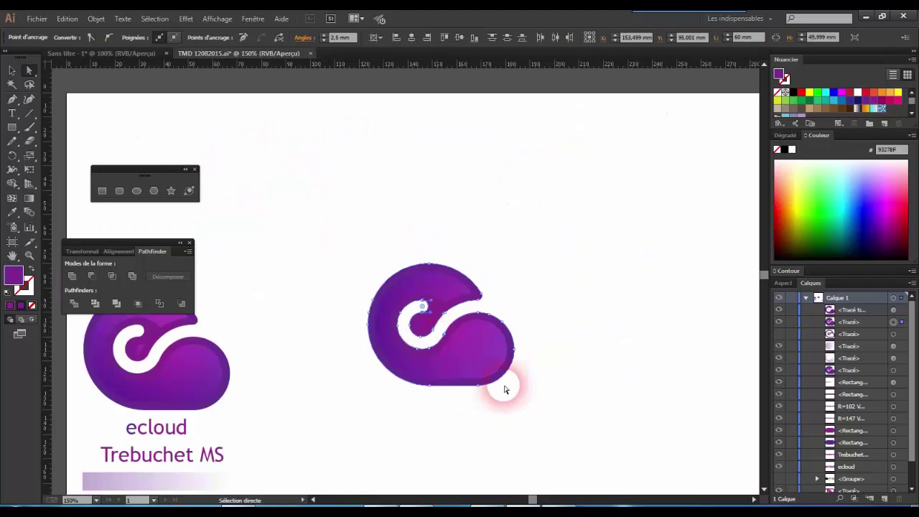
click(581, 404)
scroll(581, 404, down, 1)
scroll(582, 404, left, 2)
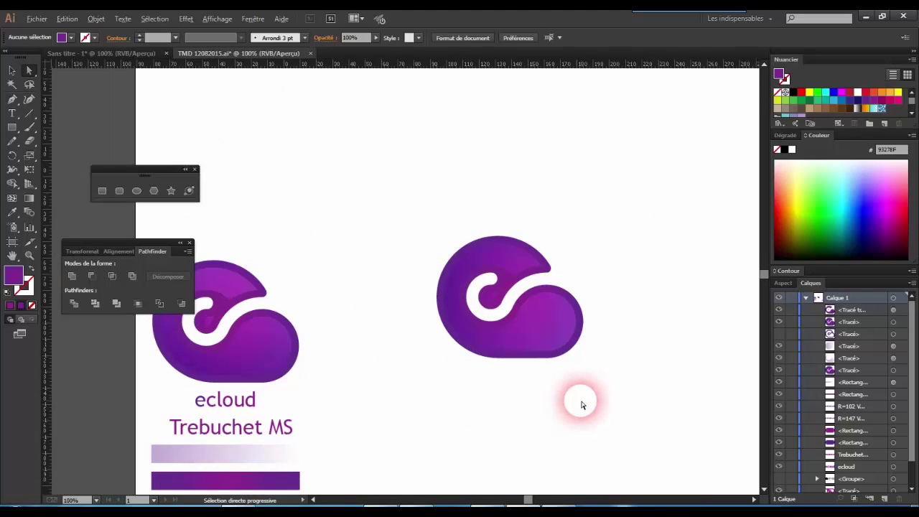
scroll(581, 404, down, 2)
scroll(581, 402, down, 1)
scroll(581, 402, right, 2)
click(355, 312)
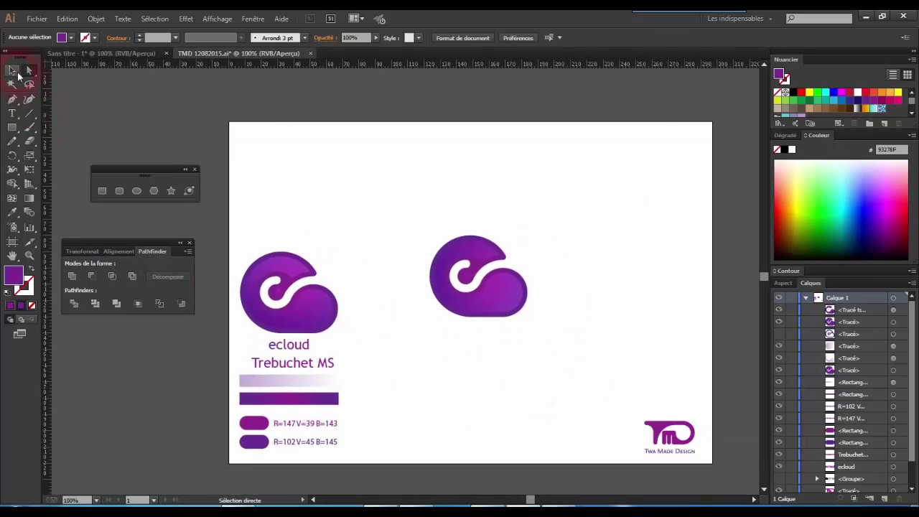
- Split the highlight compound path into separate pieces with Pathfinder Divide and ungroup them
drag(426, 222, 542, 337)
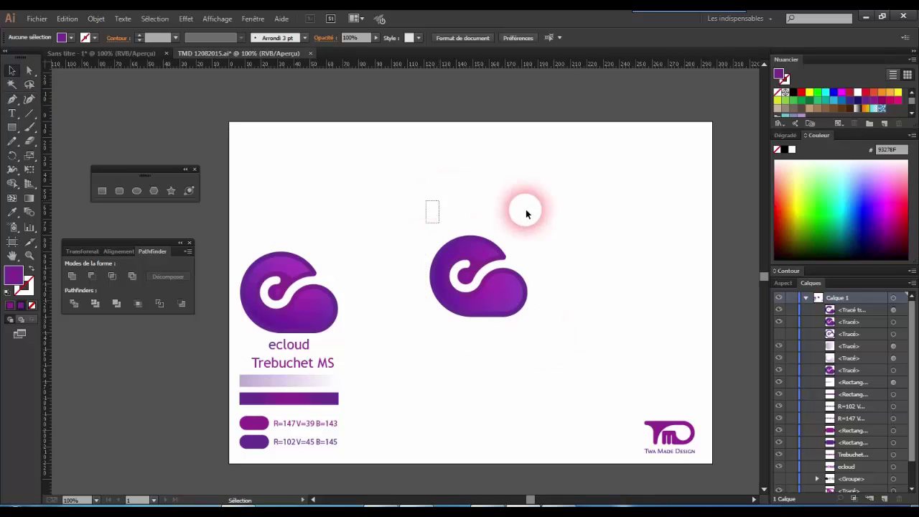
click(483, 247)
right_click(483, 247)
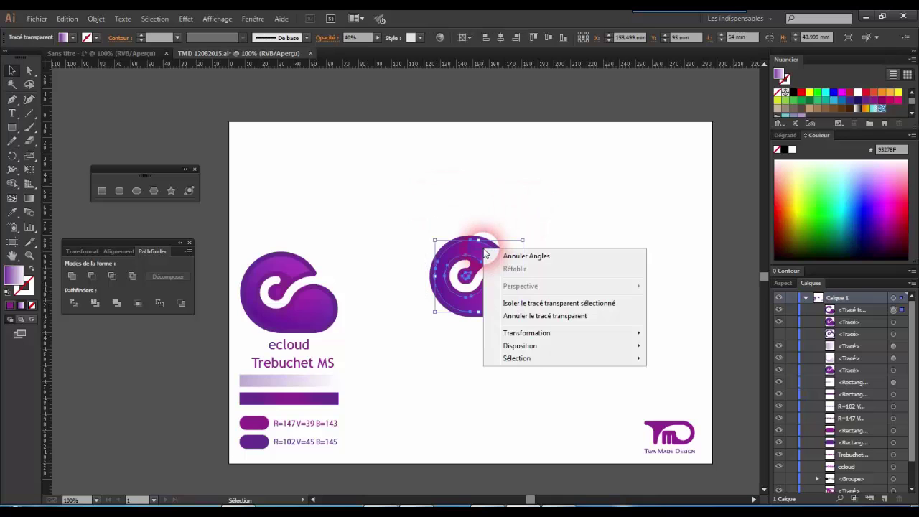
click(468, 246)
click(75, 303)
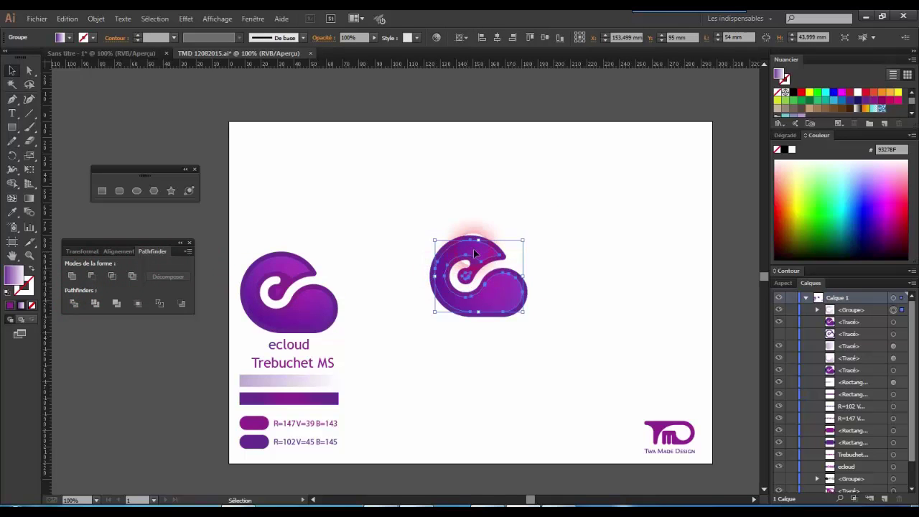
right_click(473, 248)
click(496, 315)
click(577, 320)
- Apply the gradient of the reference logo's inner teardrop highlight to the small inner highlight with the Eyedropper
scroll(472, 290, up, 2)
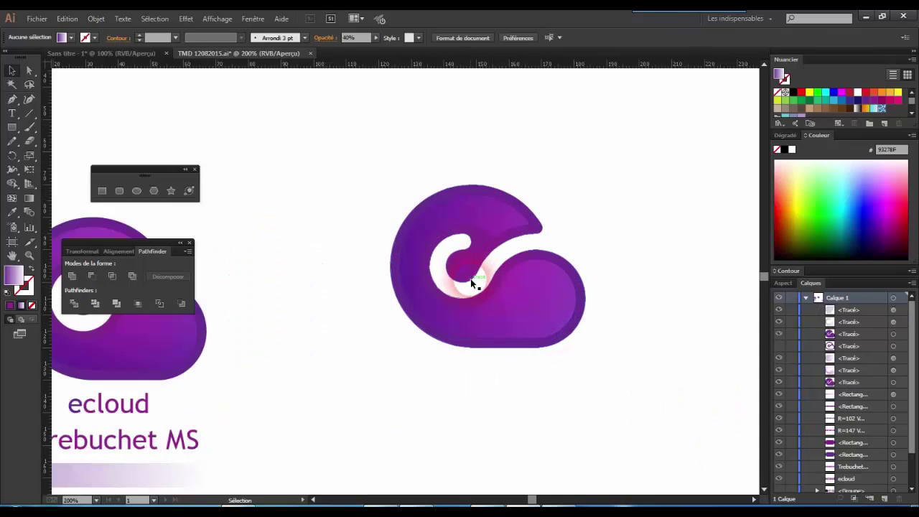
click(465, 267)
scroll(463, 289, left, 5)
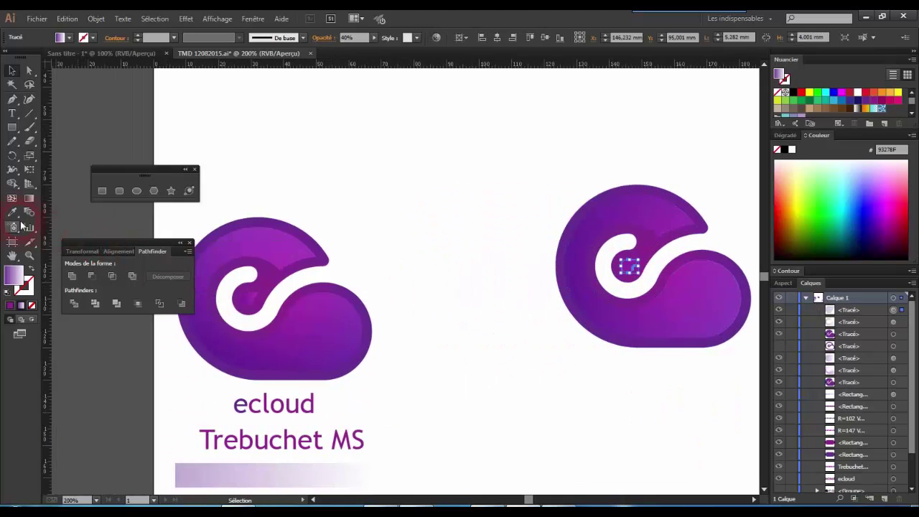
click(257, 302)
click(61, 127)
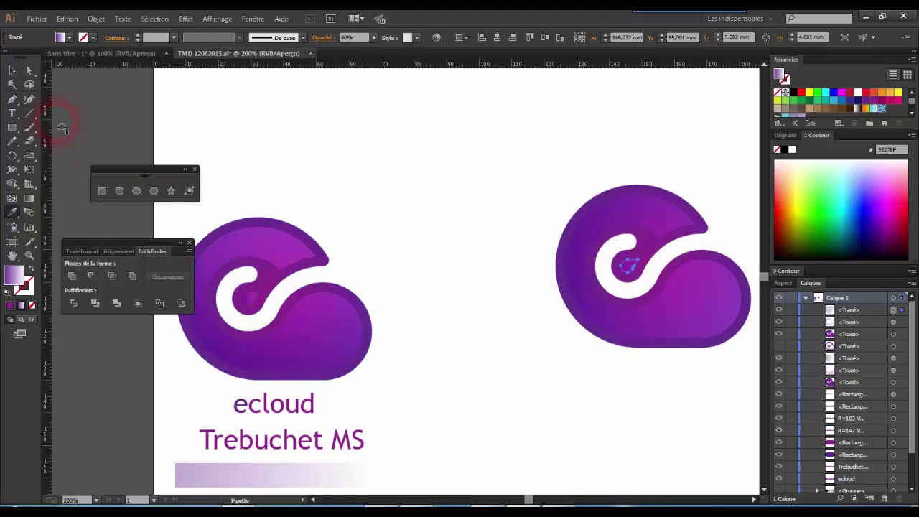
click(12, 70)
click(412, 195)
- Apply the gradient of the reference logo's large body highlight to the cloud's large highlight with the Eyedropper
click(648, 225)
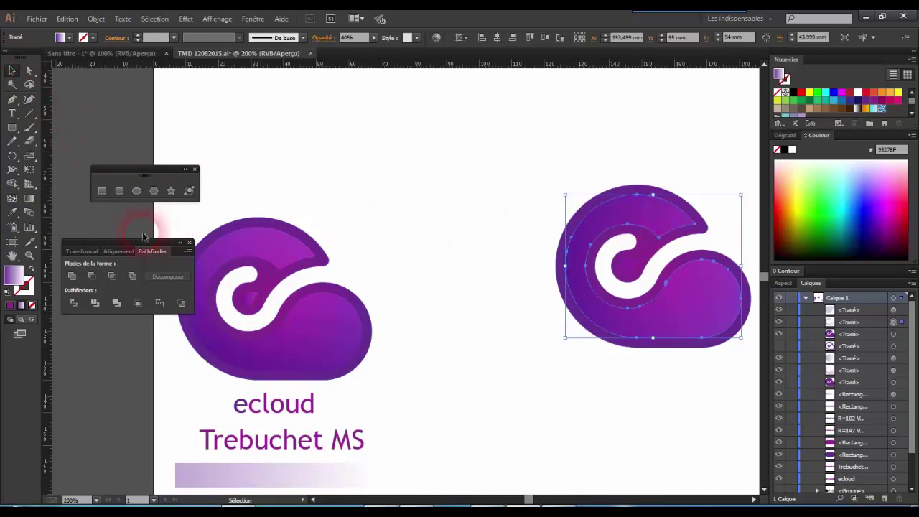
click(15, 213)
click(333, 323)
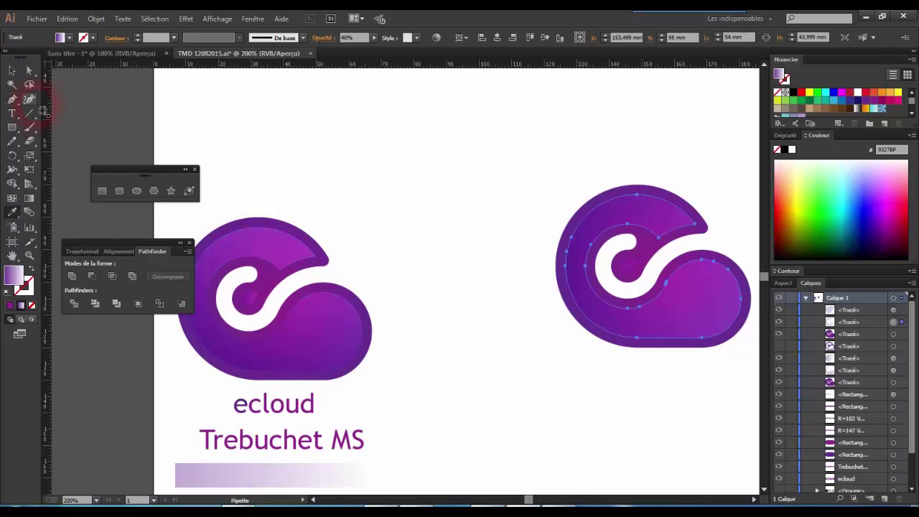
click(365, 199)
scroll(364, 199, down, 2)
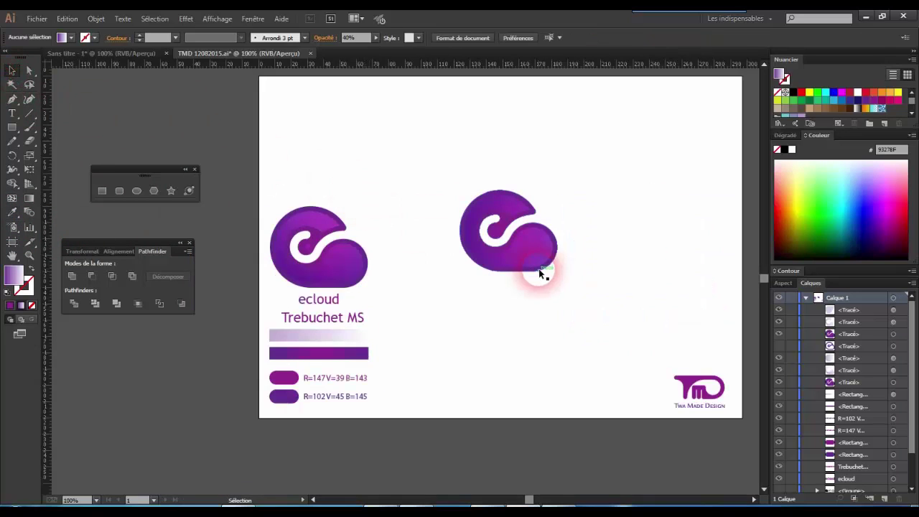
scroll(584, 297, up, 1)
scroll(599, 311, right, 2)
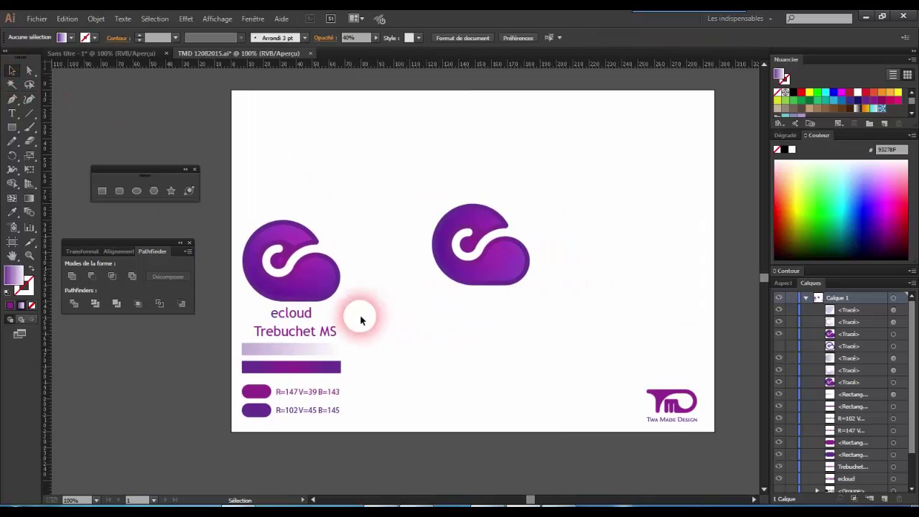
- Add the text "ecloud" in Trebuchet MS Regular at 24 pt below the new cloud
click(11, 113)
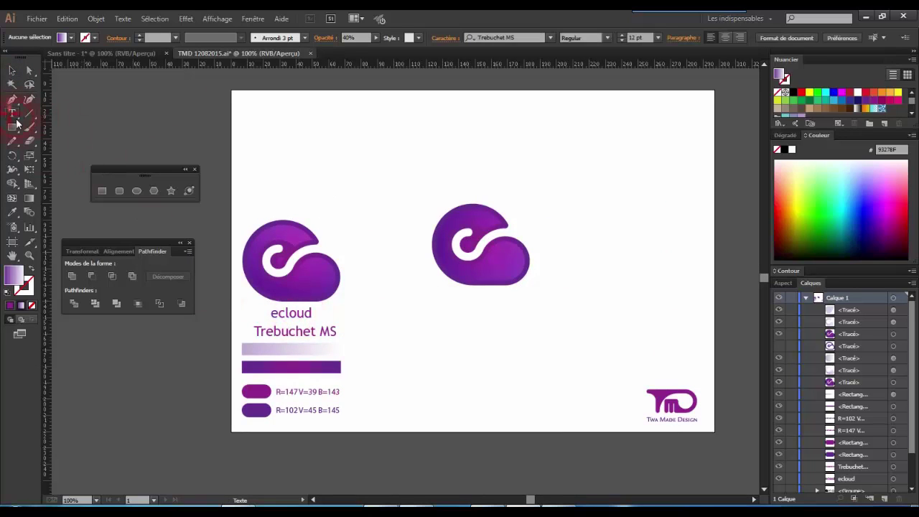
click(458, 317)
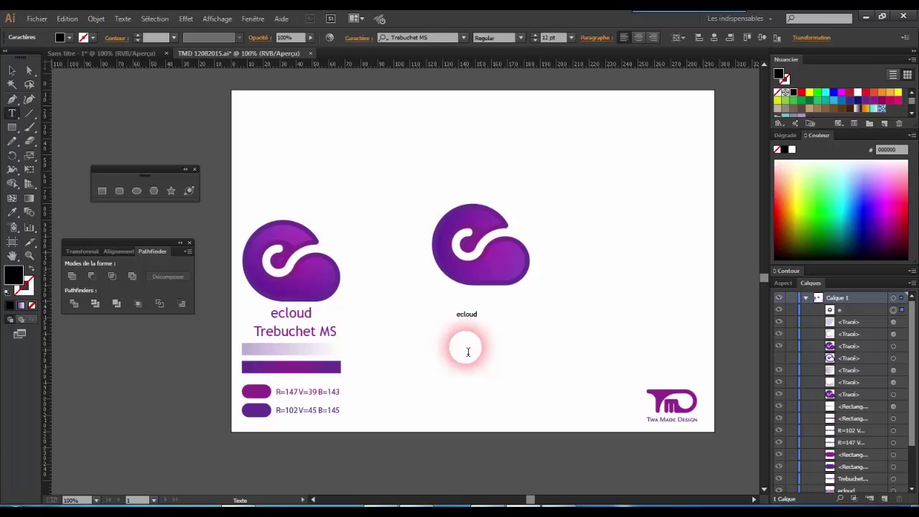
click(11, 70)
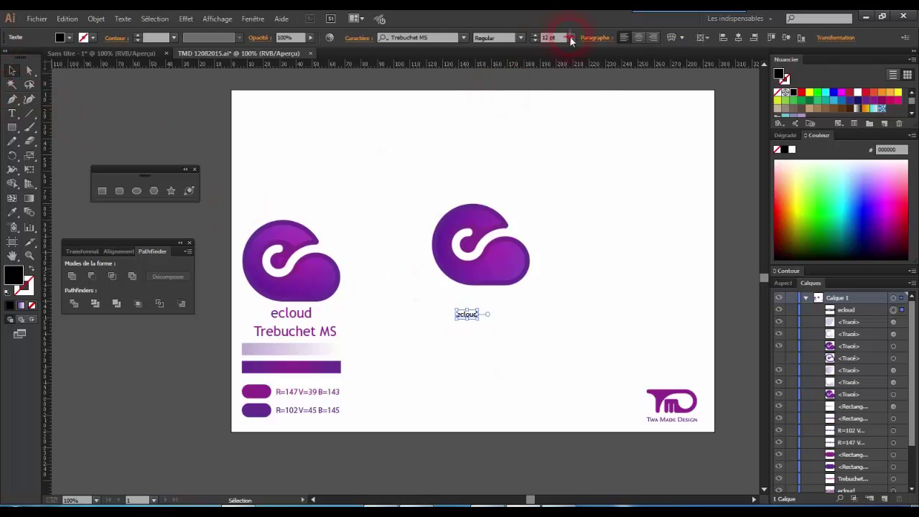
click(571, 38)
click(598, 188)
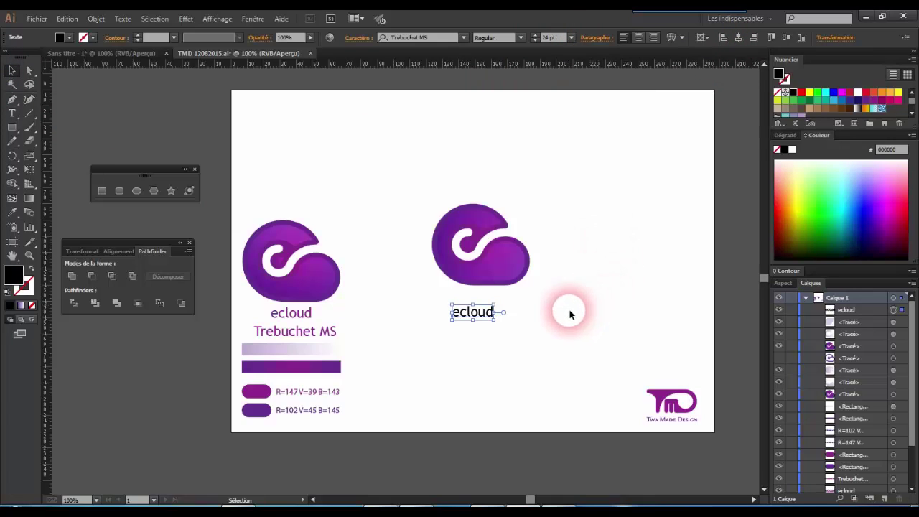
- Colour the ecloud text with the magenta-purple swatch and its first letter with the R=102 V=45 B=145 sample
click(875, 101)
click(486, 312)
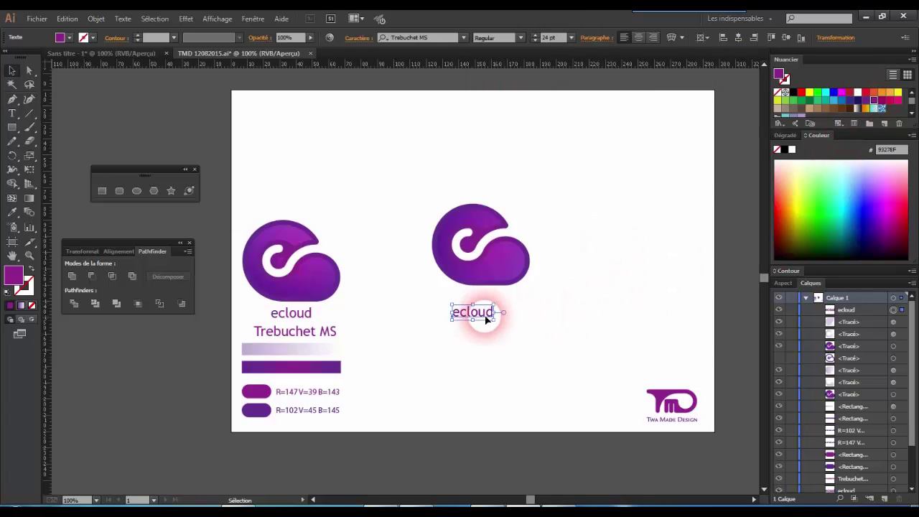
double_click(455, 309)
drag(458, 314, 461, 314)
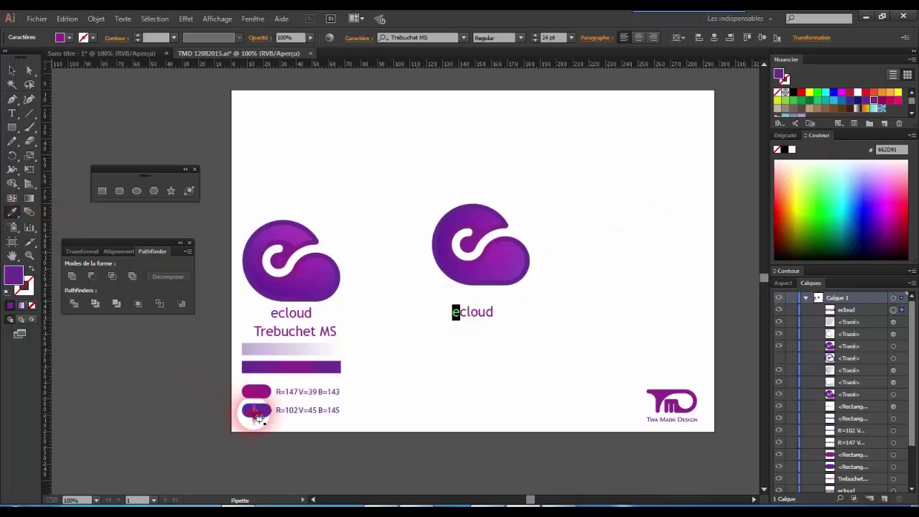
click(14, 72)
- Group the cloud's shapes and position the group horizontally centred on the artboard, just above the ecloud text
drag(398, 191, 539, 287)
right_click(522, 246)
click(545, 297)
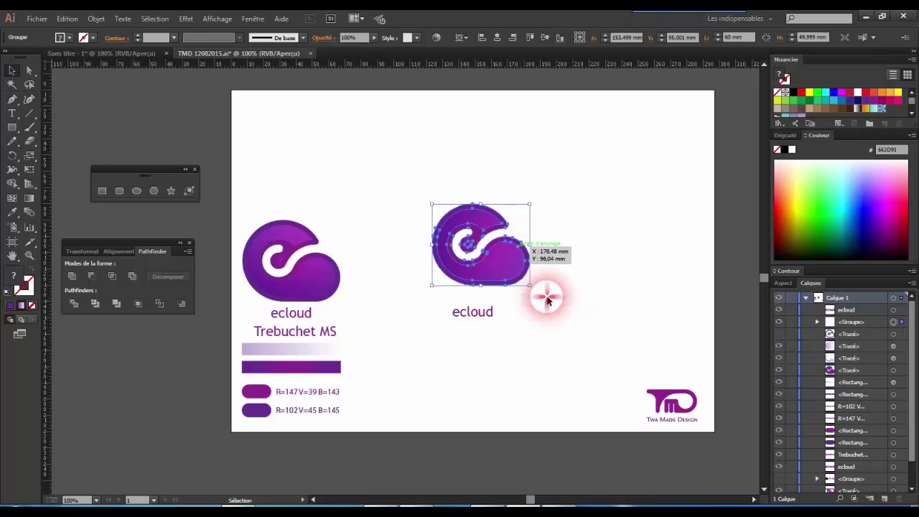
click(498, 38)
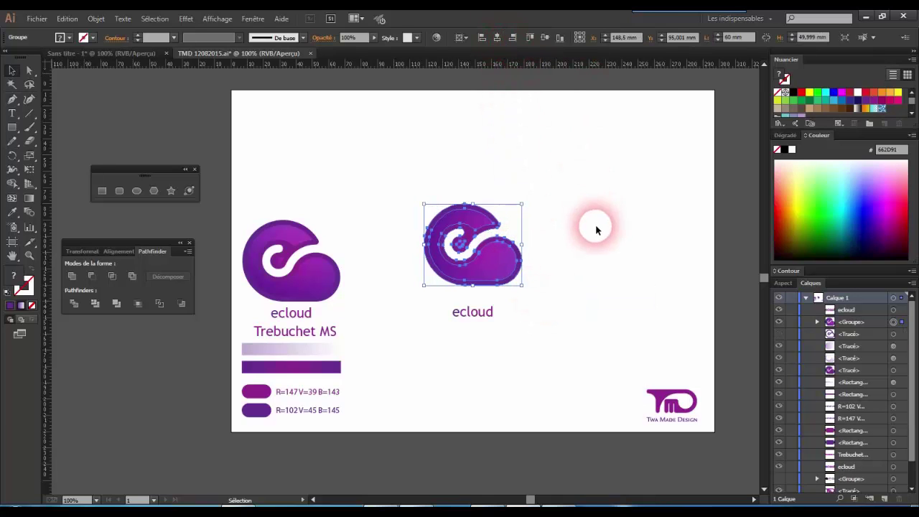
click(579, 245)
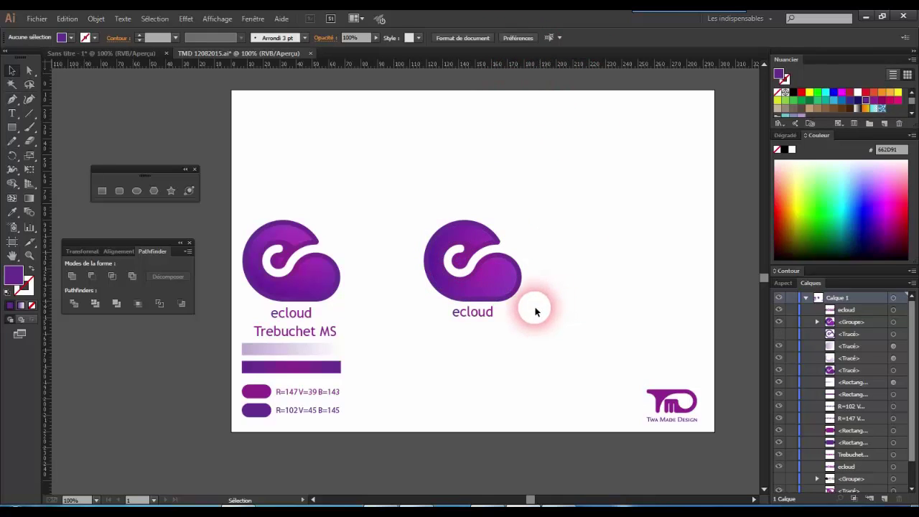
scroll(536, 308, up, 1)
scroll(528, 318, down, 1)
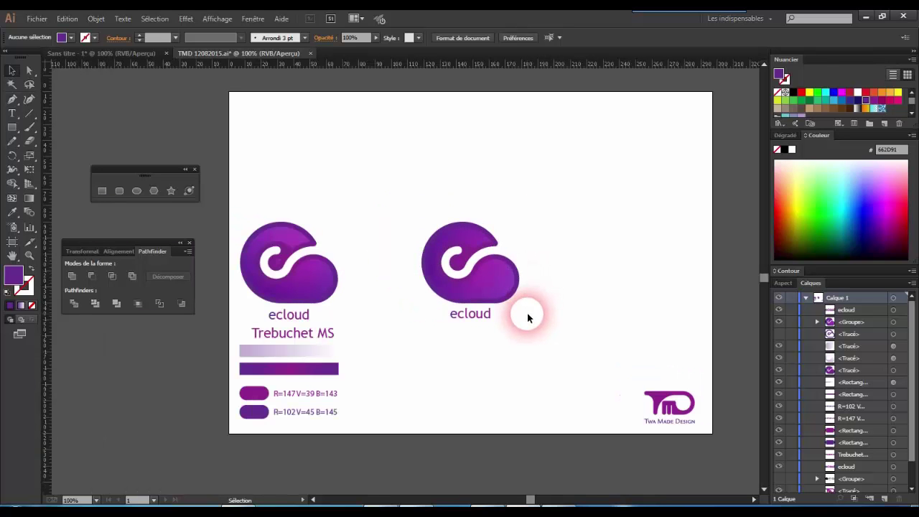
scroll(567, 329, up, 1)
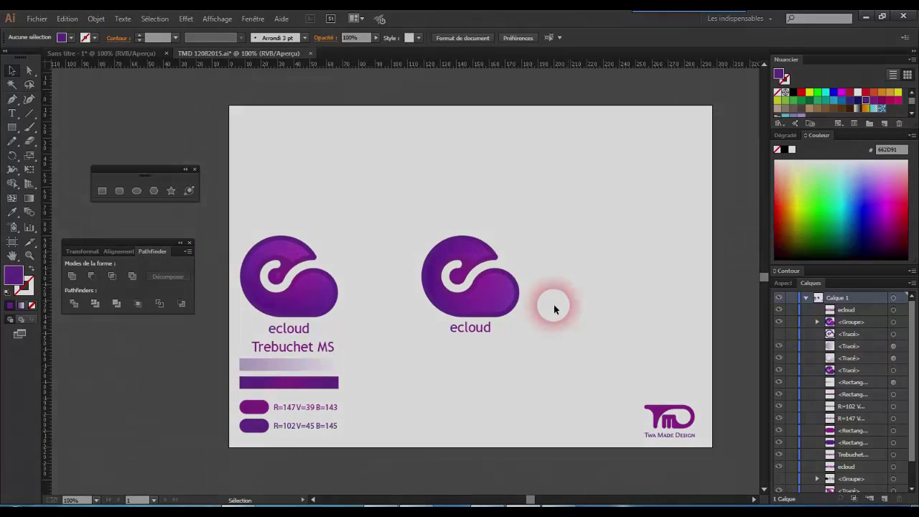
drag(538, 211, 529, 236)
drag(529, 236, 410, 353)
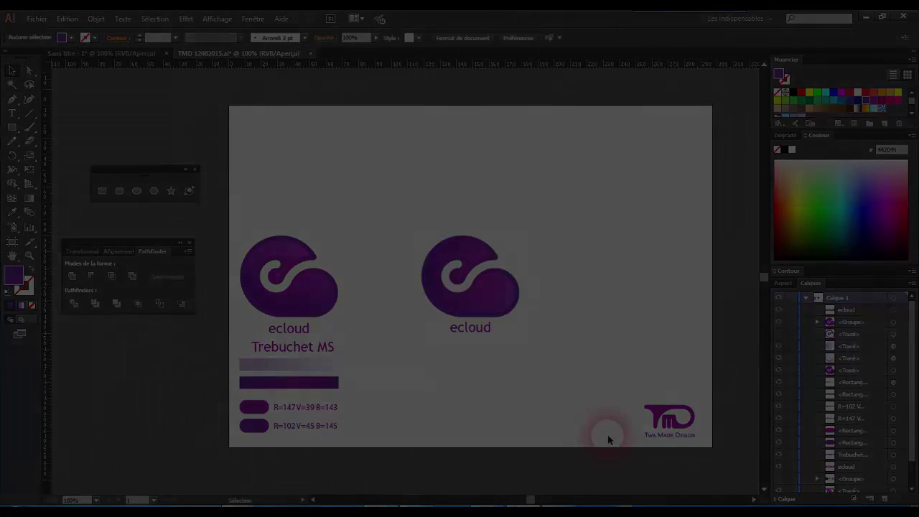